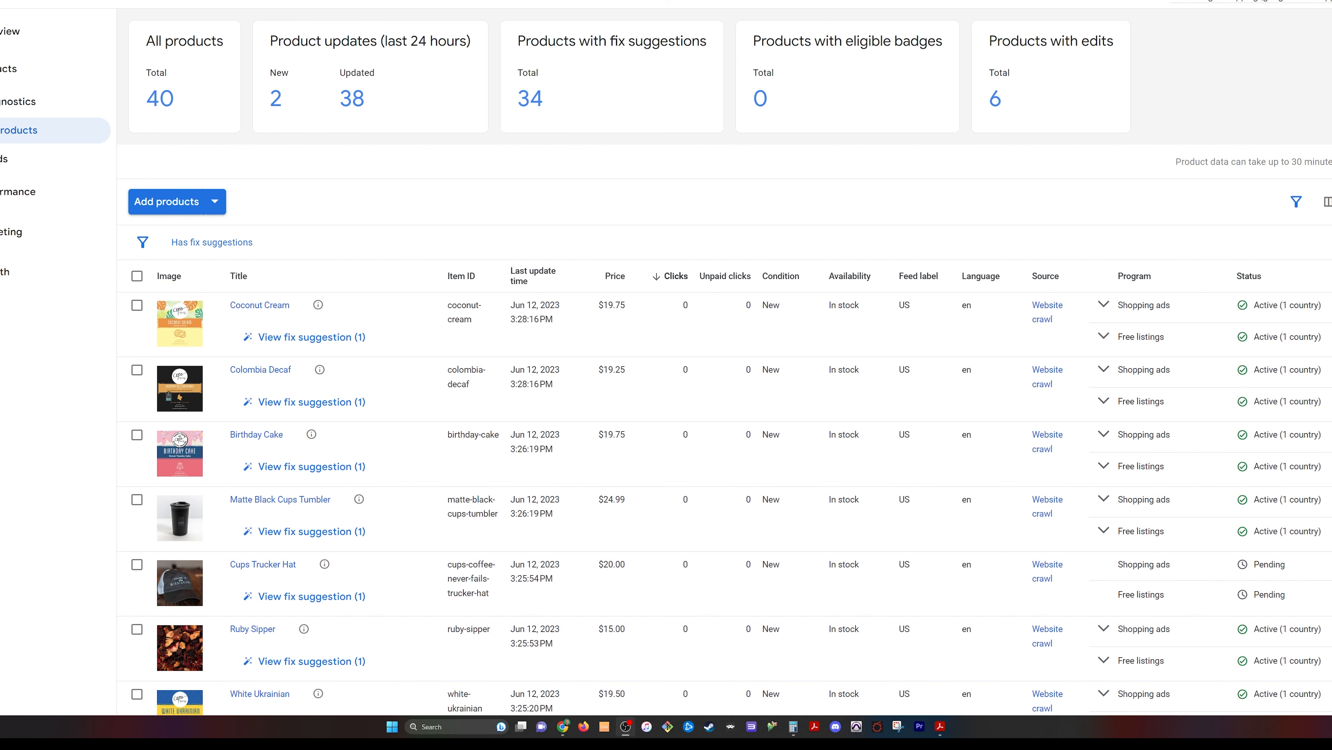
- Open the fix suggestions for Coconut Cream and Blueberry Cinnamon and review the attributes listed as needing attention
left_click(311, 337)
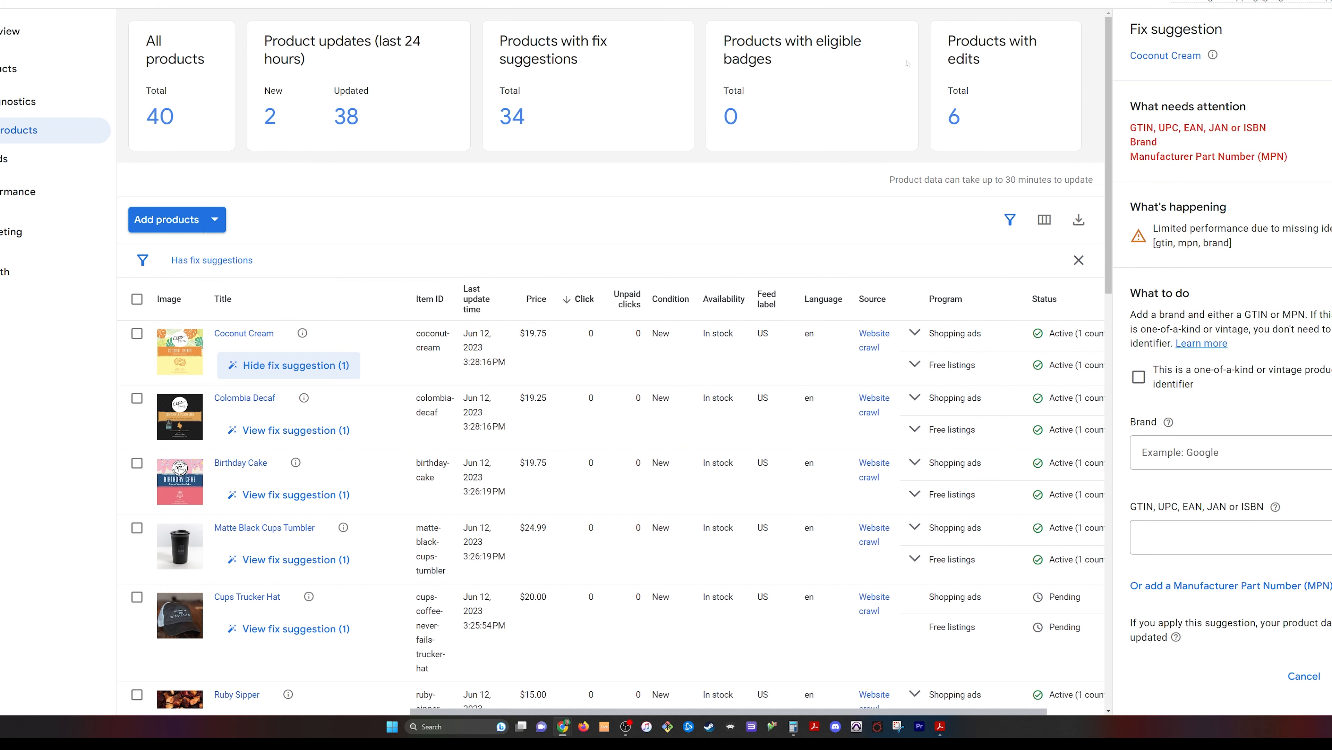
key("ctrl+plus")
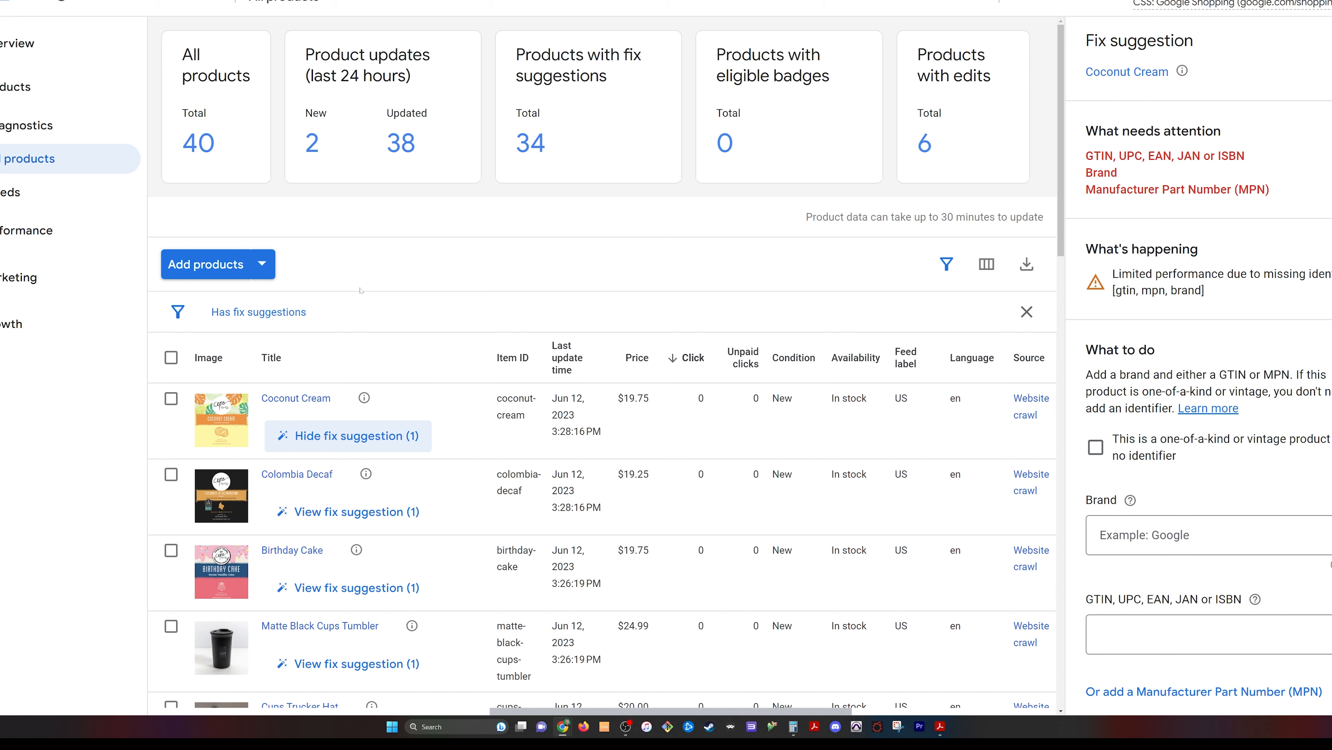
scroll(362, 399, "down", 5)
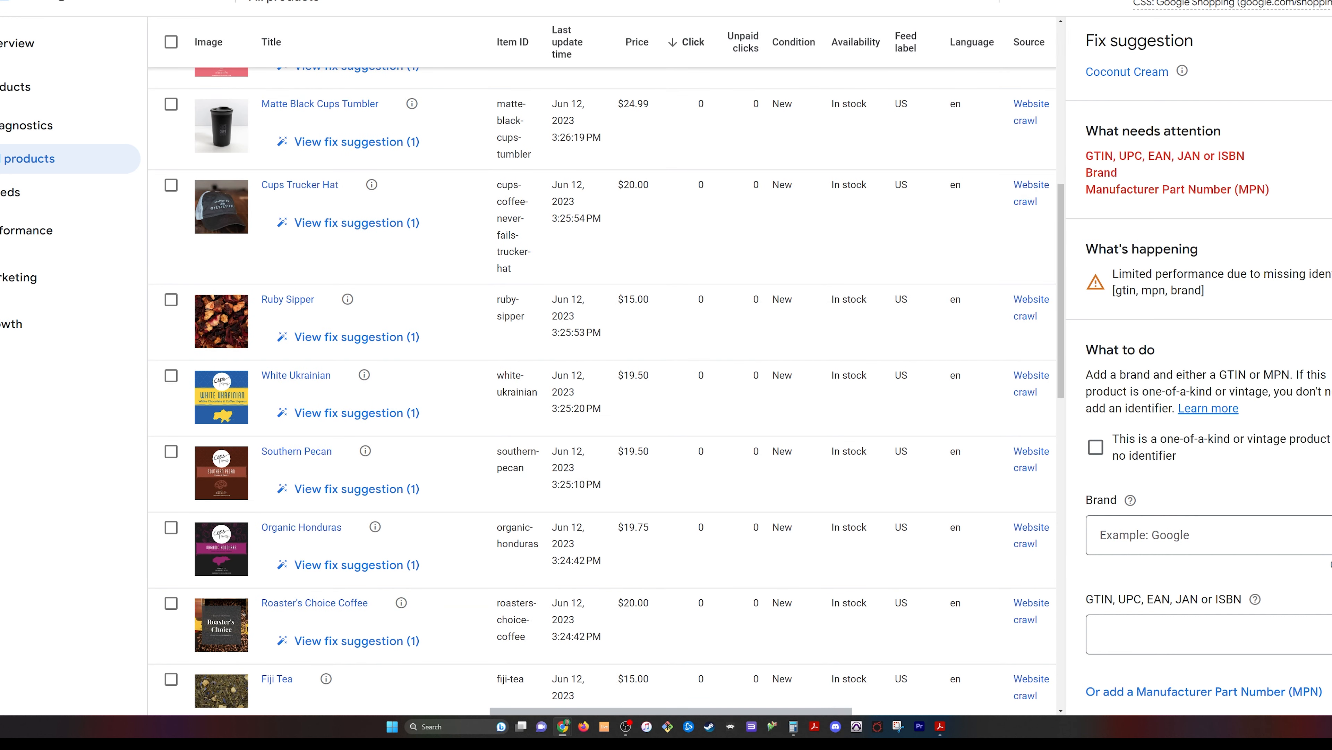
scroll(525, 269, "down", 10)
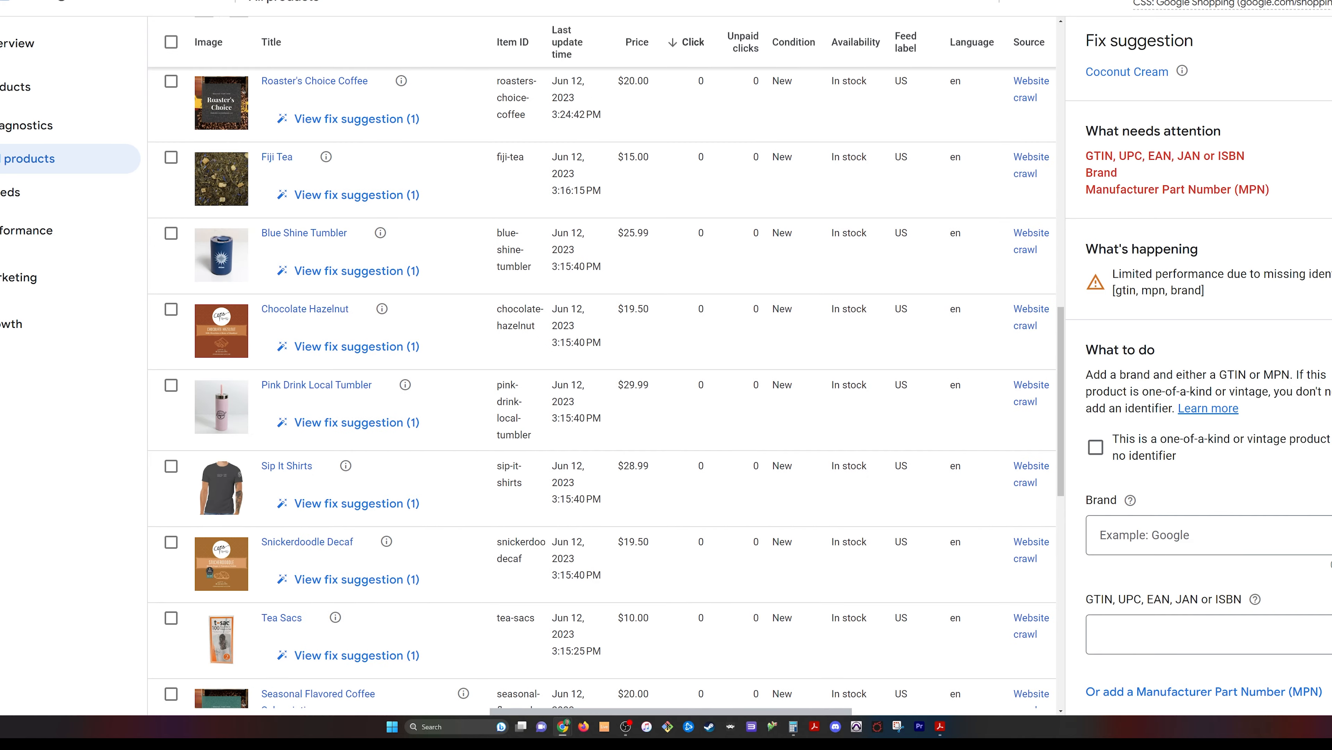
scroll(525, 269, "down", 5)
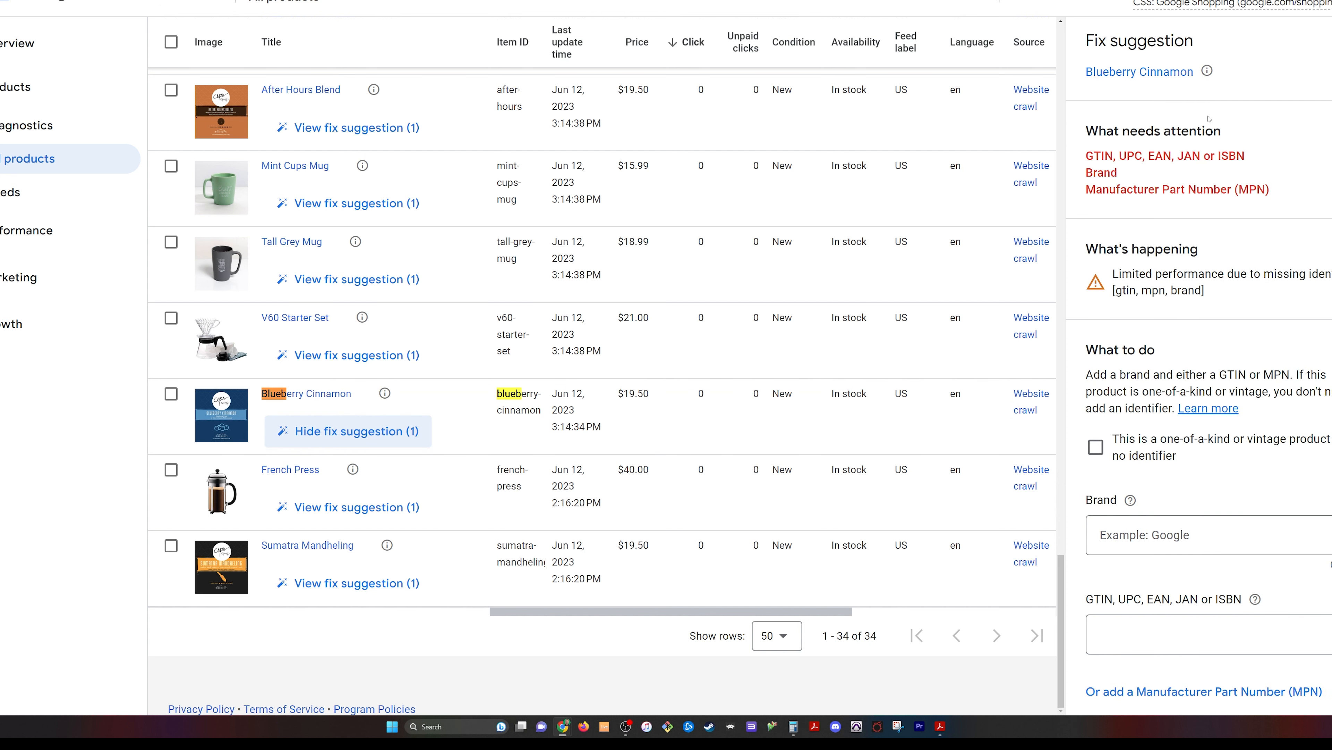
left_click_drag(1086, 157, 1237, 157)
left_click(1237, 156)
key("ctrl+plus")
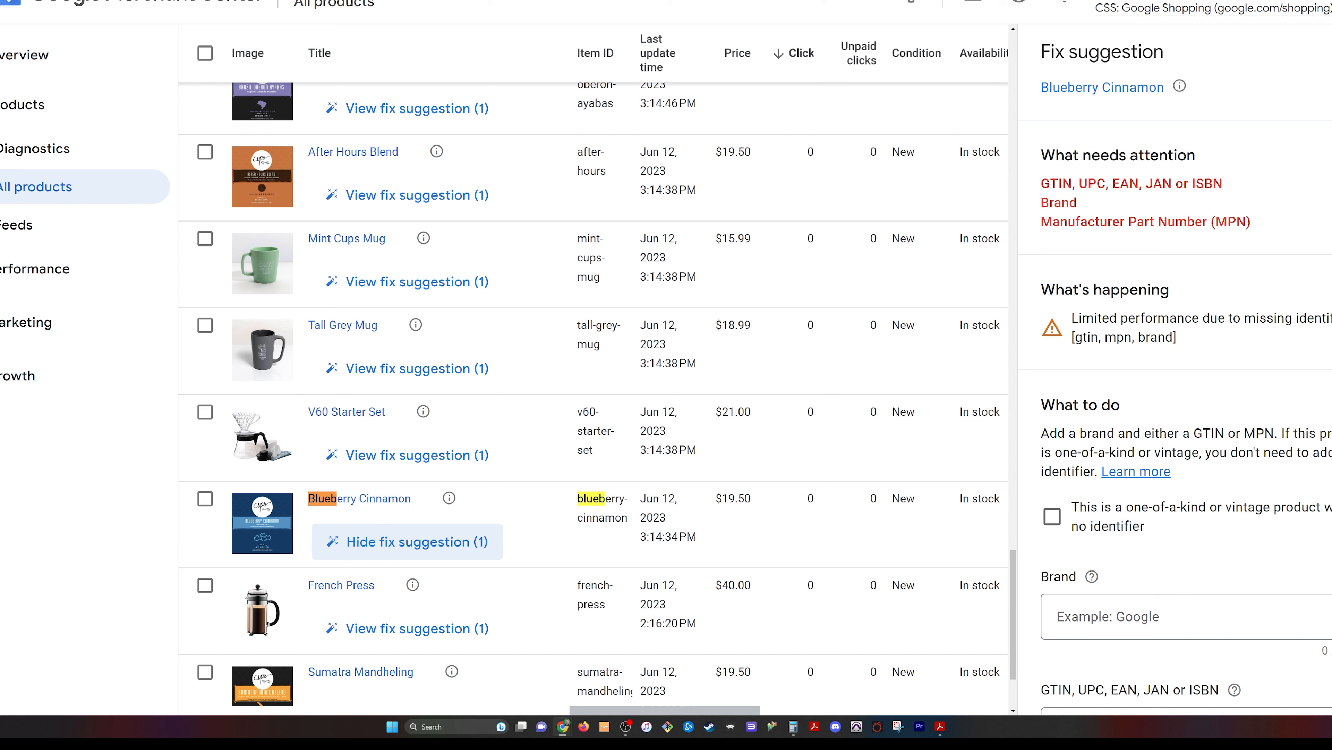
left_click_drag(1040, 200, 1236, 236)
left_click(1226, 237)
- Enter Cups Espresso Cafe as the brand in the Blueberry Cinnamon fix suggestion and go to the empty GTIN field
scroll(1090, 371, "down", 5)
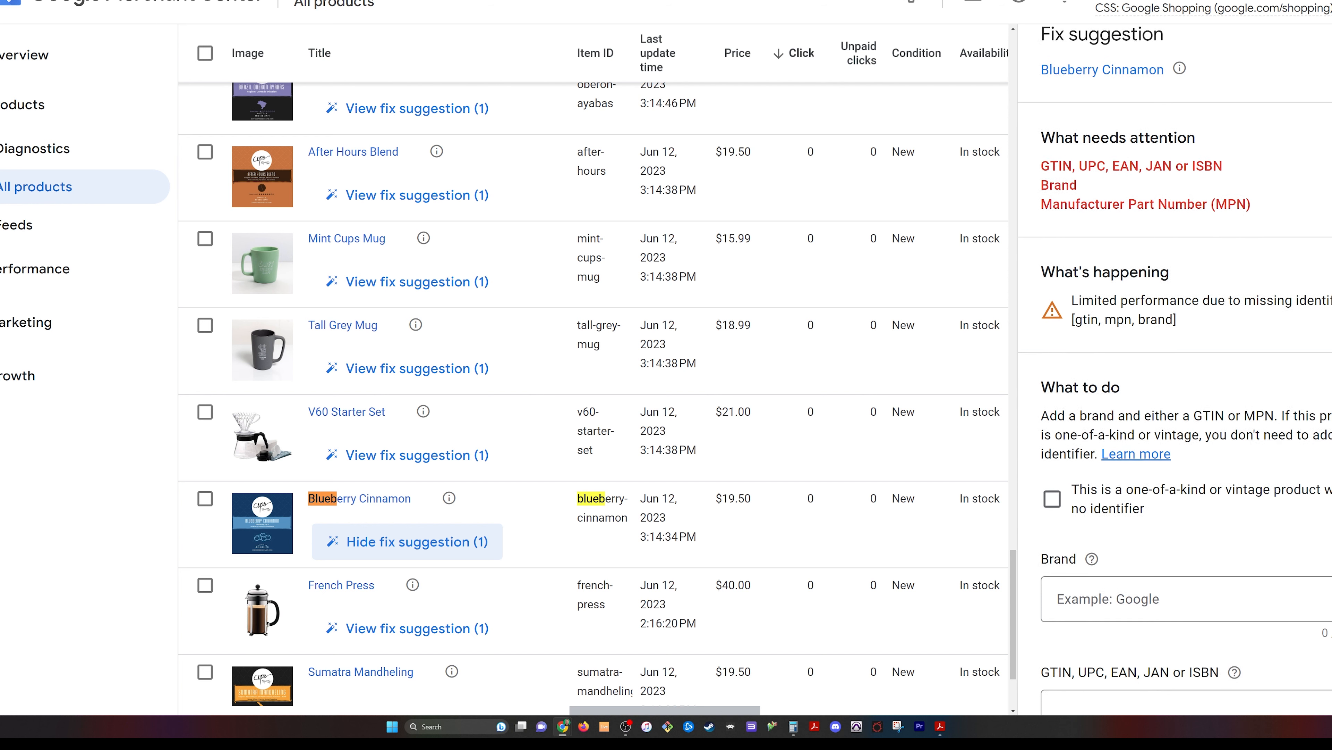
left_click(1091, 371)
type("Cups ")
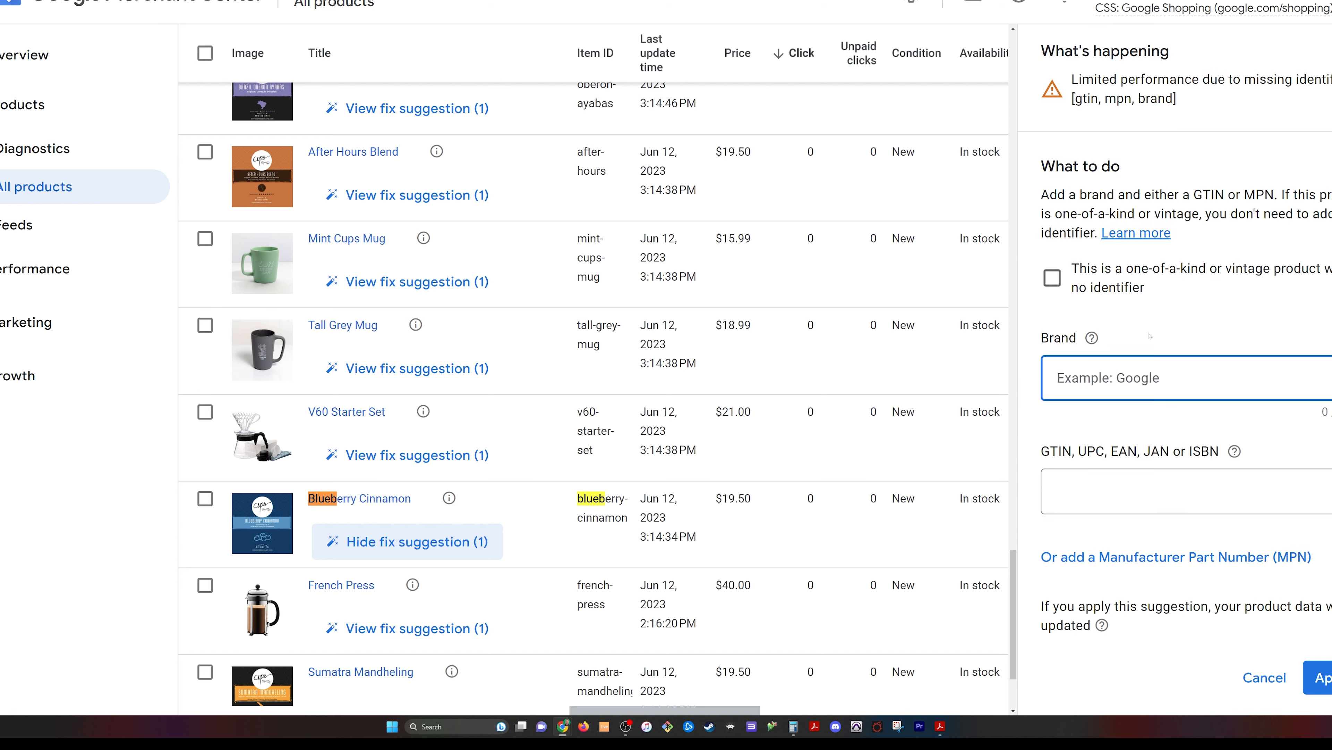
type("Espresso Cafe")
key("Tab")
key("Tab")
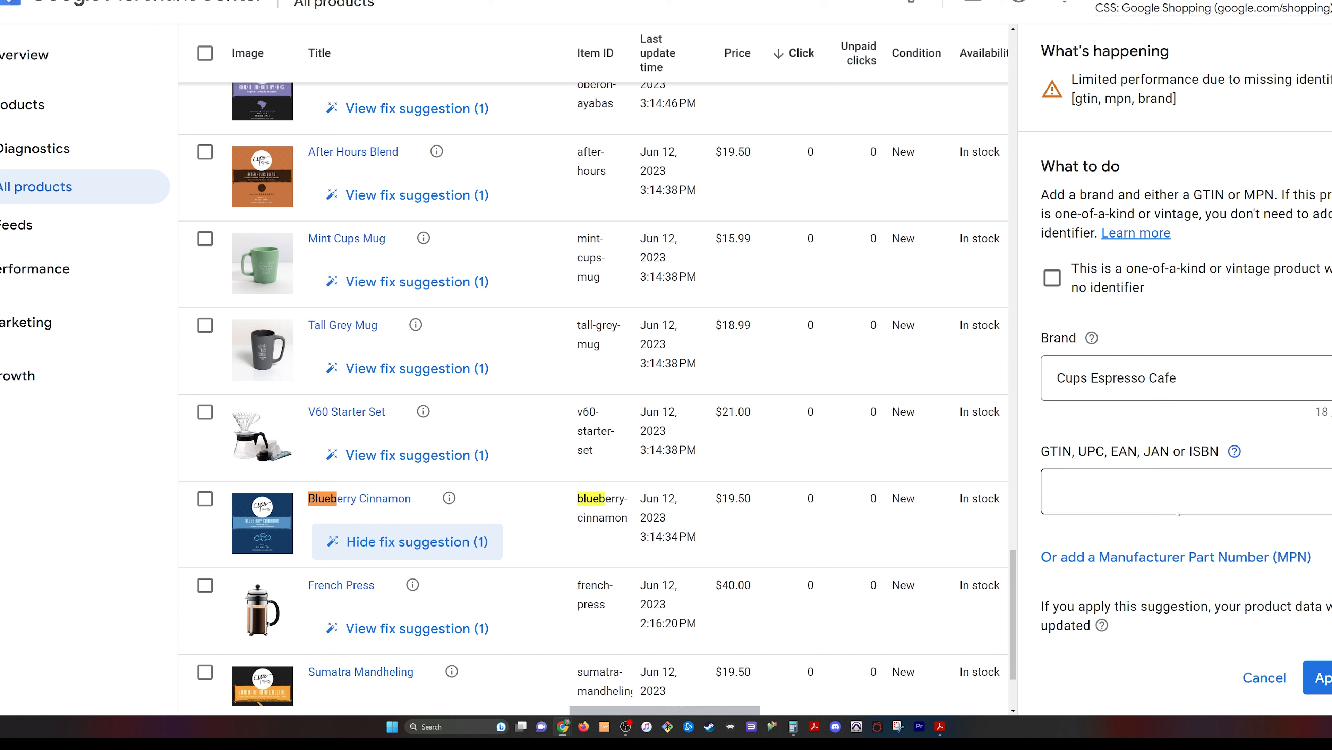
scroll(1186, 367, "down", 2)
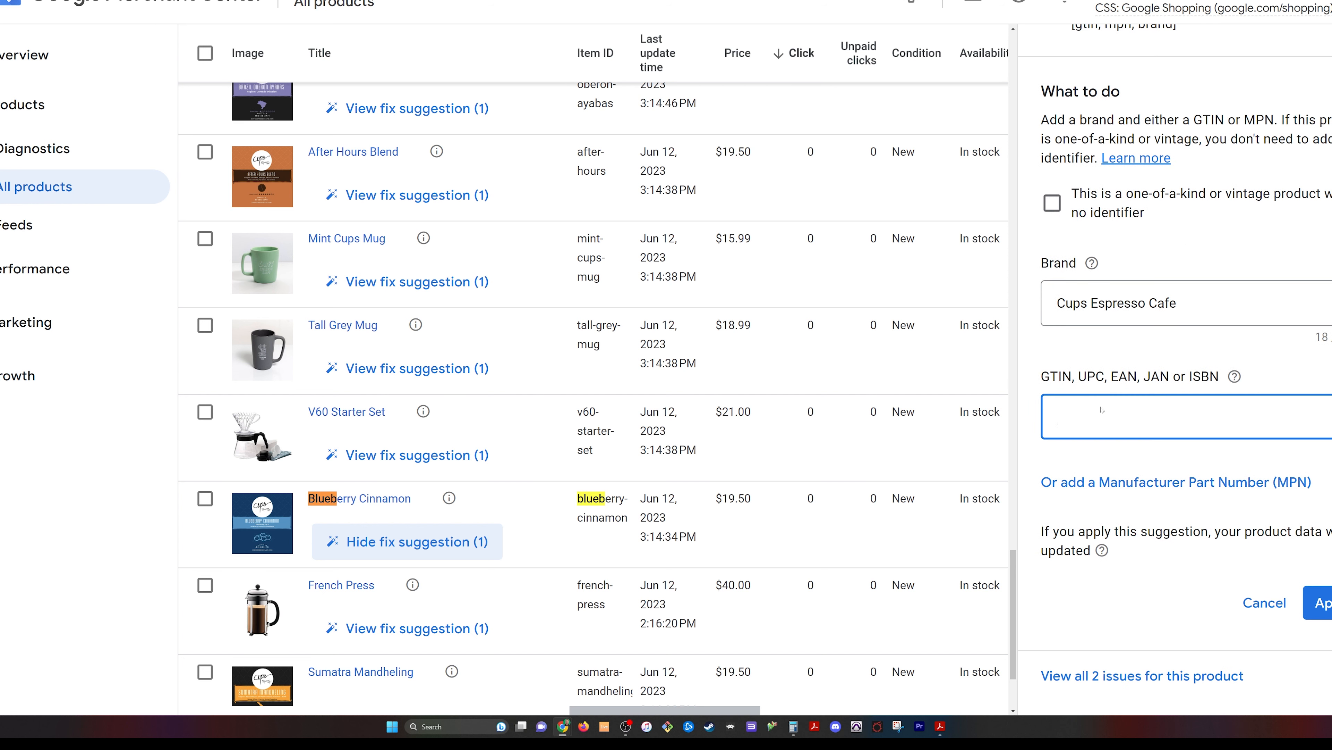
mouse_move(1234, 377)
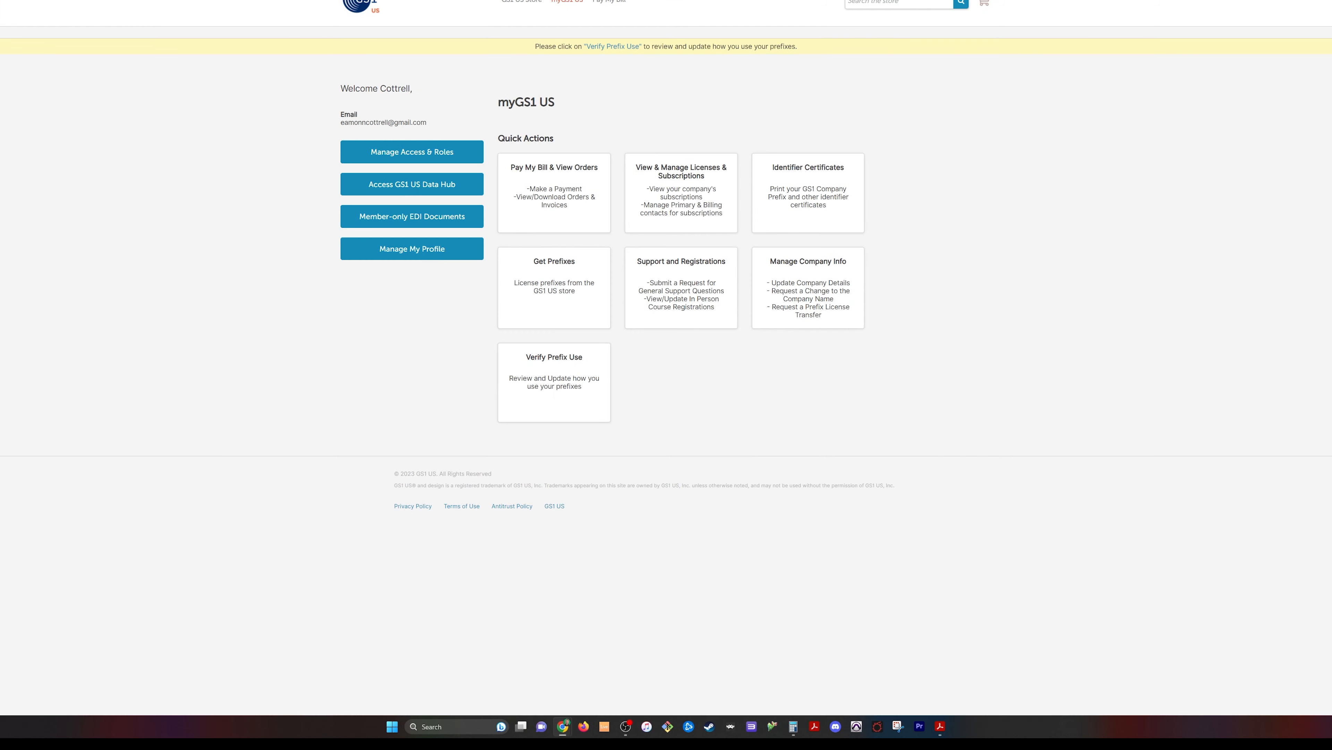
- Switch to the myGS1 US site and open the Get Prefixes page for licensing company prefixes
key("ctrl+plus")
key("ctrl+plus")
key("ctrl+plus")
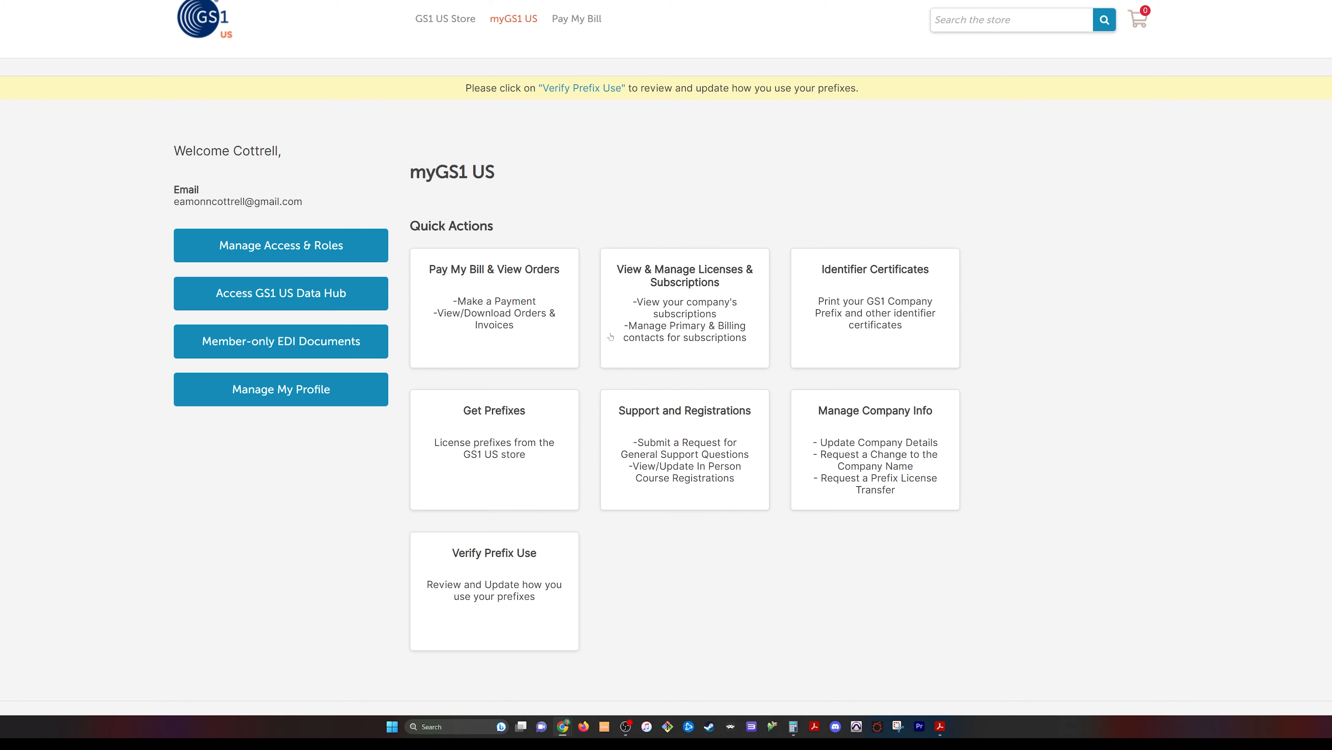
left_click(503, 413)
- Examine the Prefix Pricing table, focusing on the initial and annual renewal fees for 1–10 products
scroll(497, 436, "down", 3)
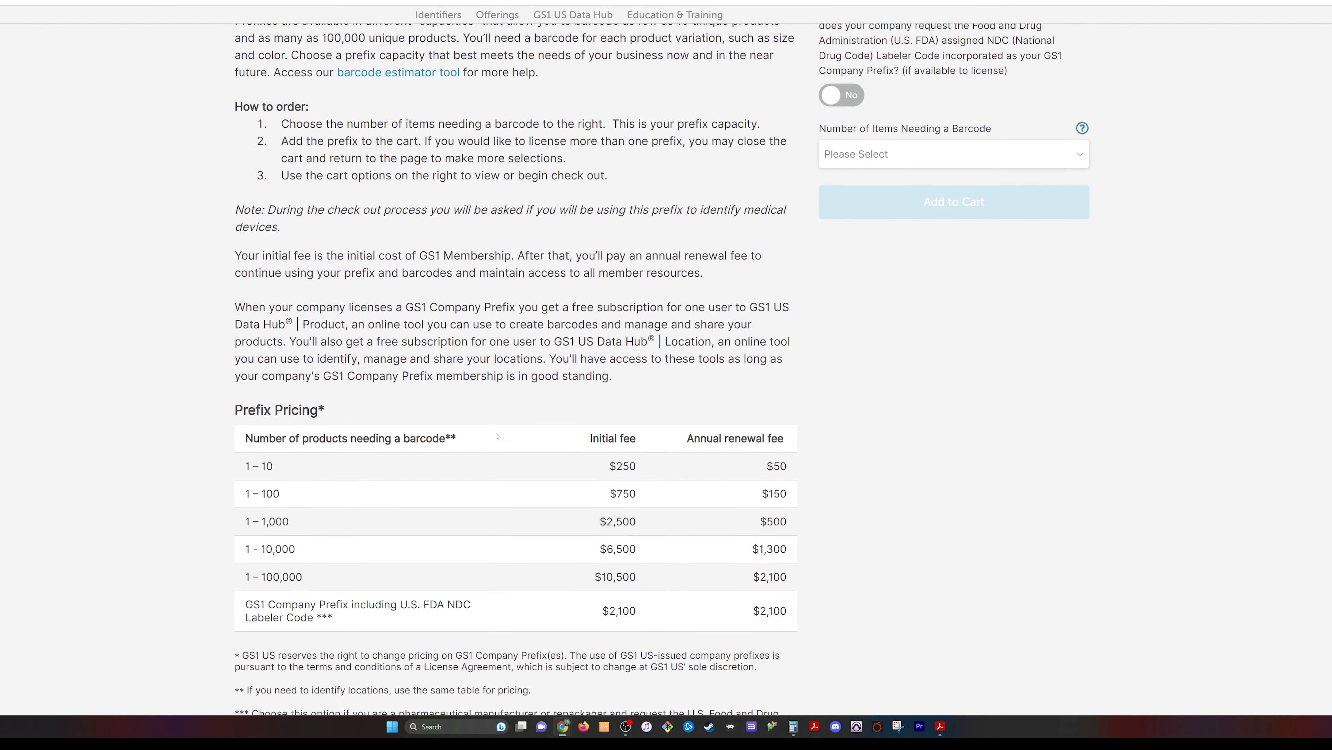
scroll(497, 436, "down", 3)
key("ctrl+plus")
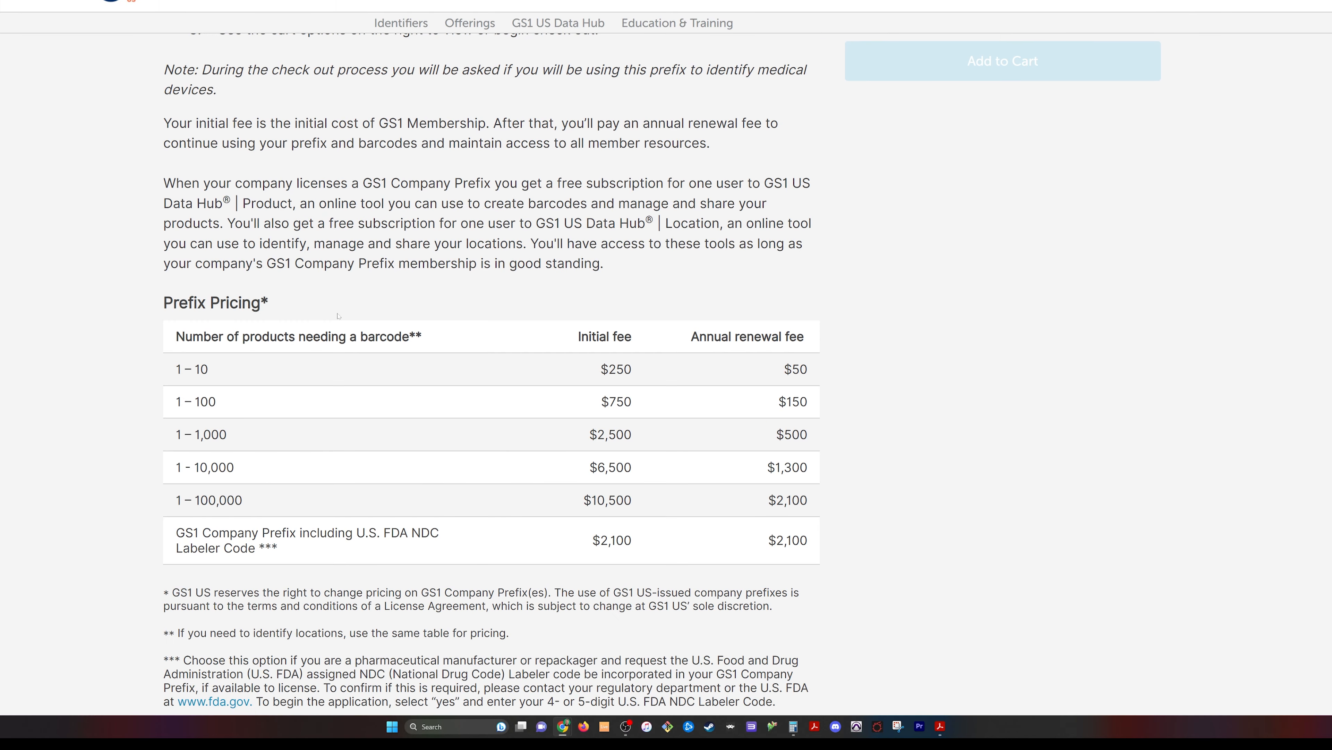
scroll(338, 314, "down", 3)
left_click_drag(176, 194, 423, 196)
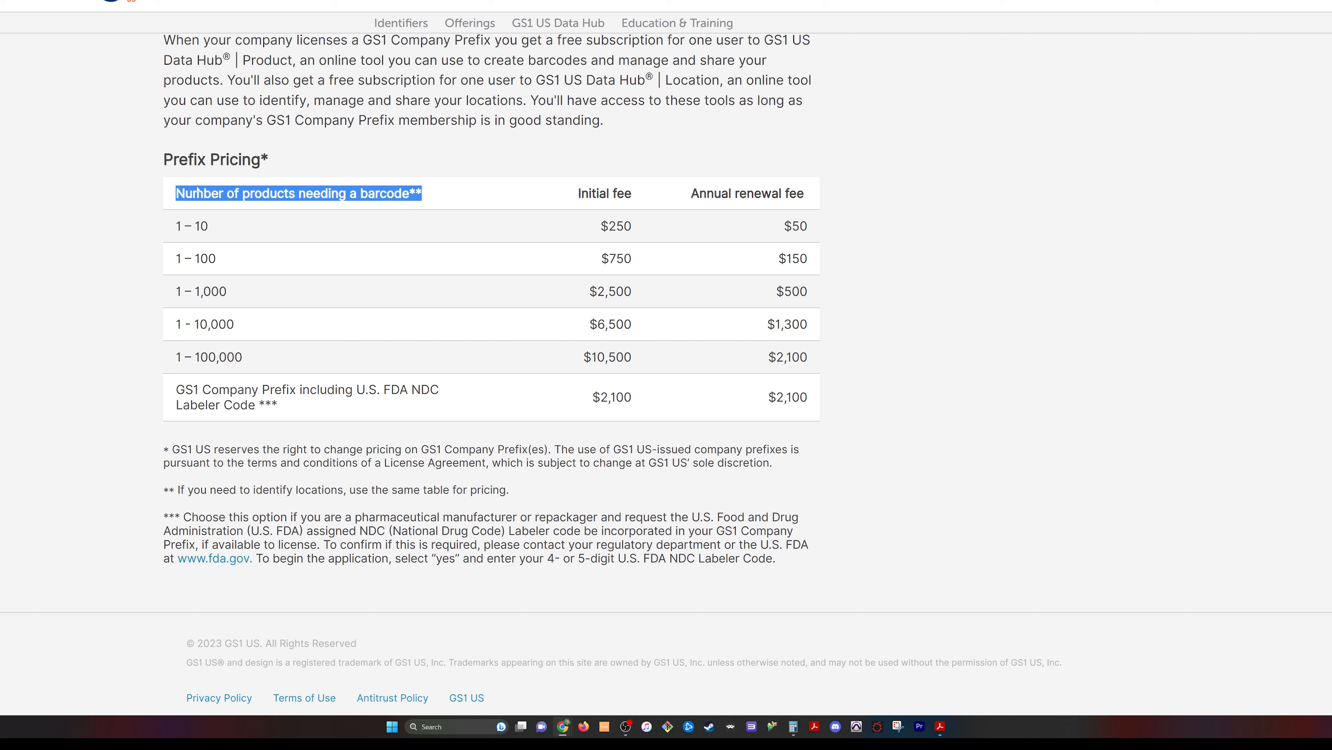
triple_click(230, 237)
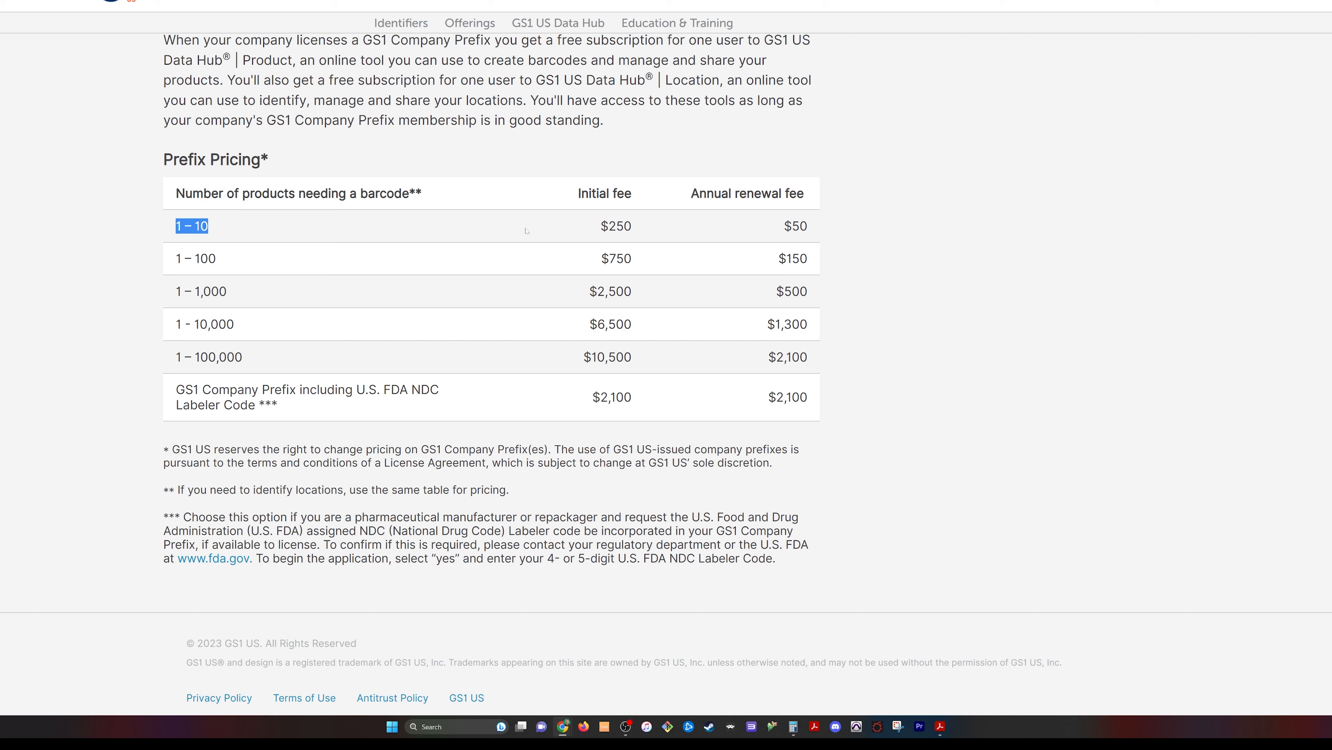
left_click_drag(616, 226, 677, 237)
left_click_drag(791, 225, 834, 235)
left_click(835, 236)
scroll(483, 450, "up", 2)
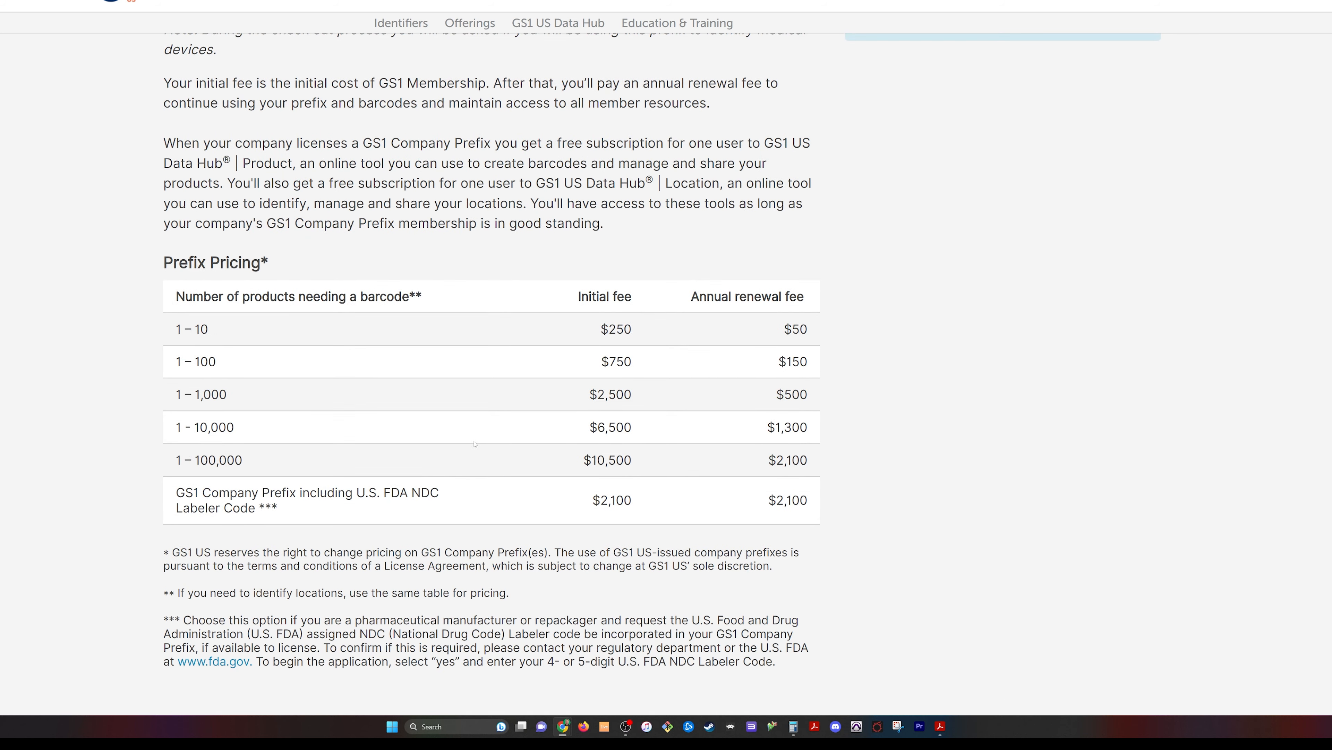
scroll(481, 419, "up", 3)
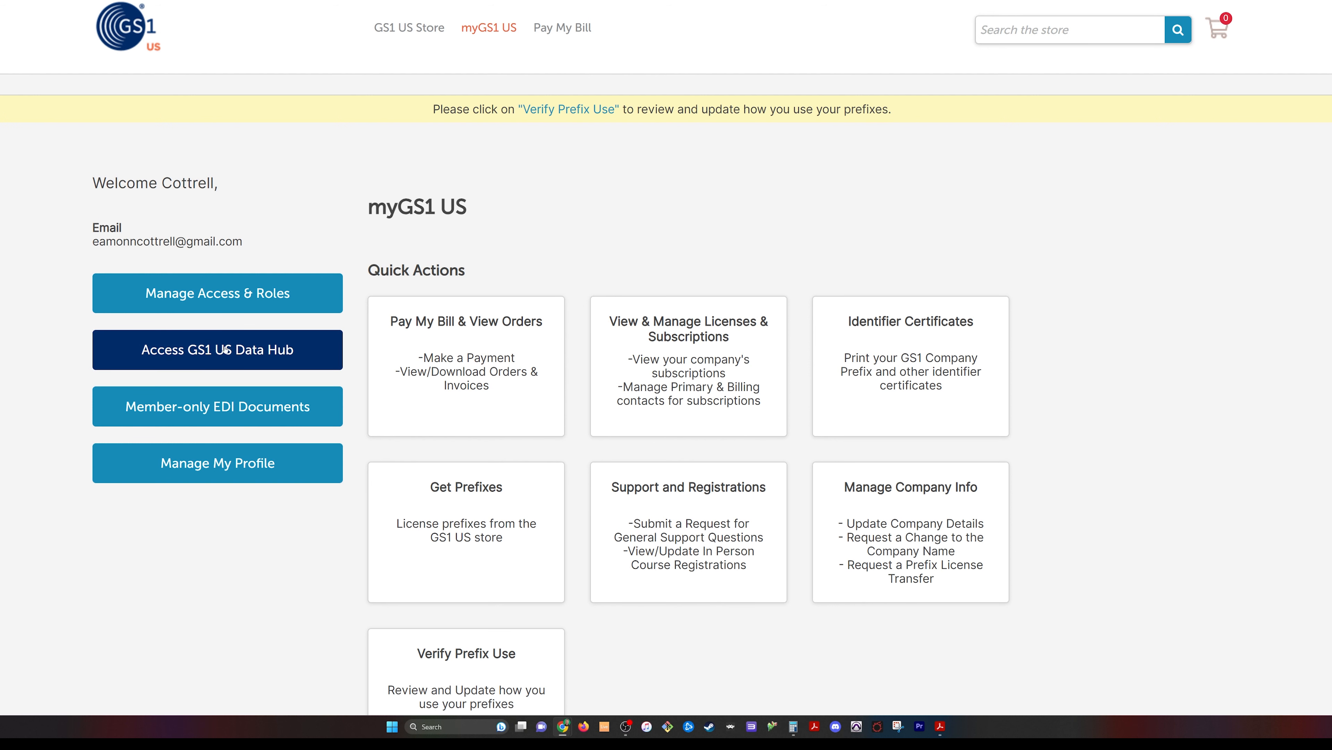
- Open GS1 US Data Hub from the myGS1 US home page and review the GTIN and GLN capacity charts
left_click(246, 359)
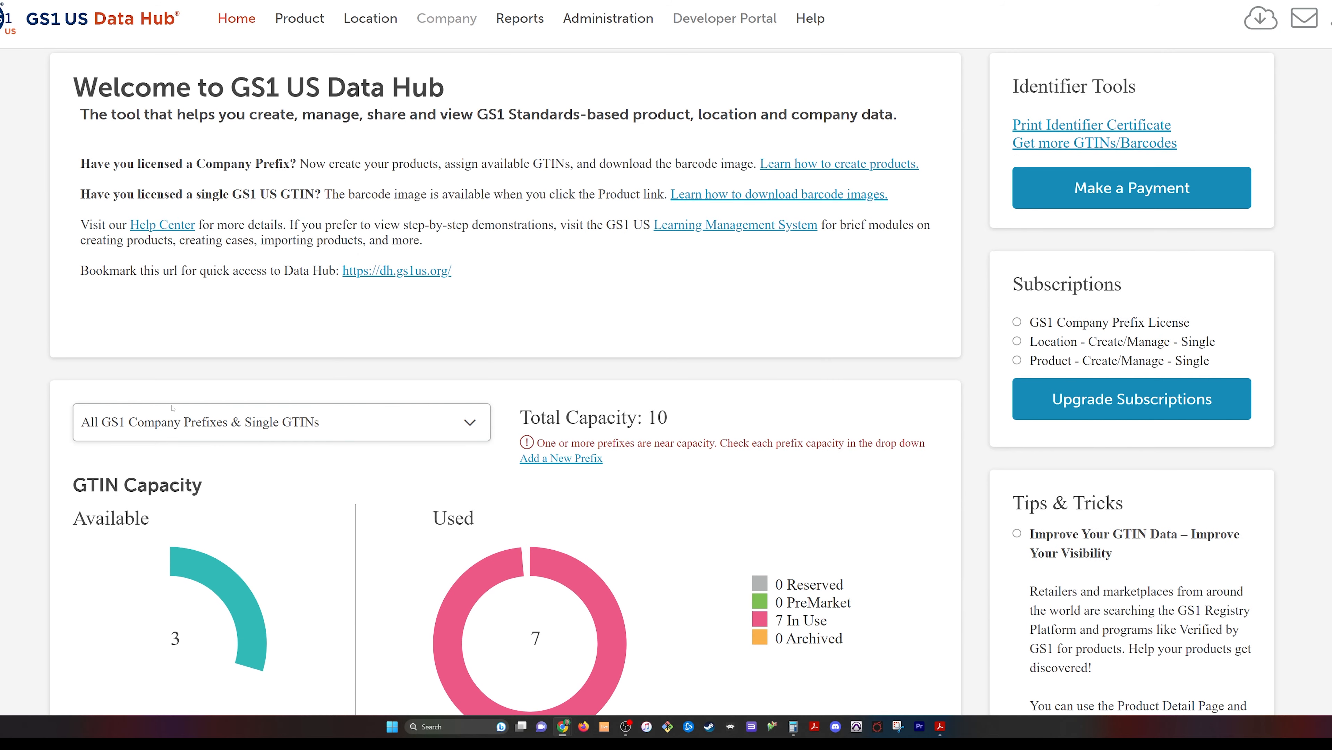
scroll(174, 409, "down", 5)
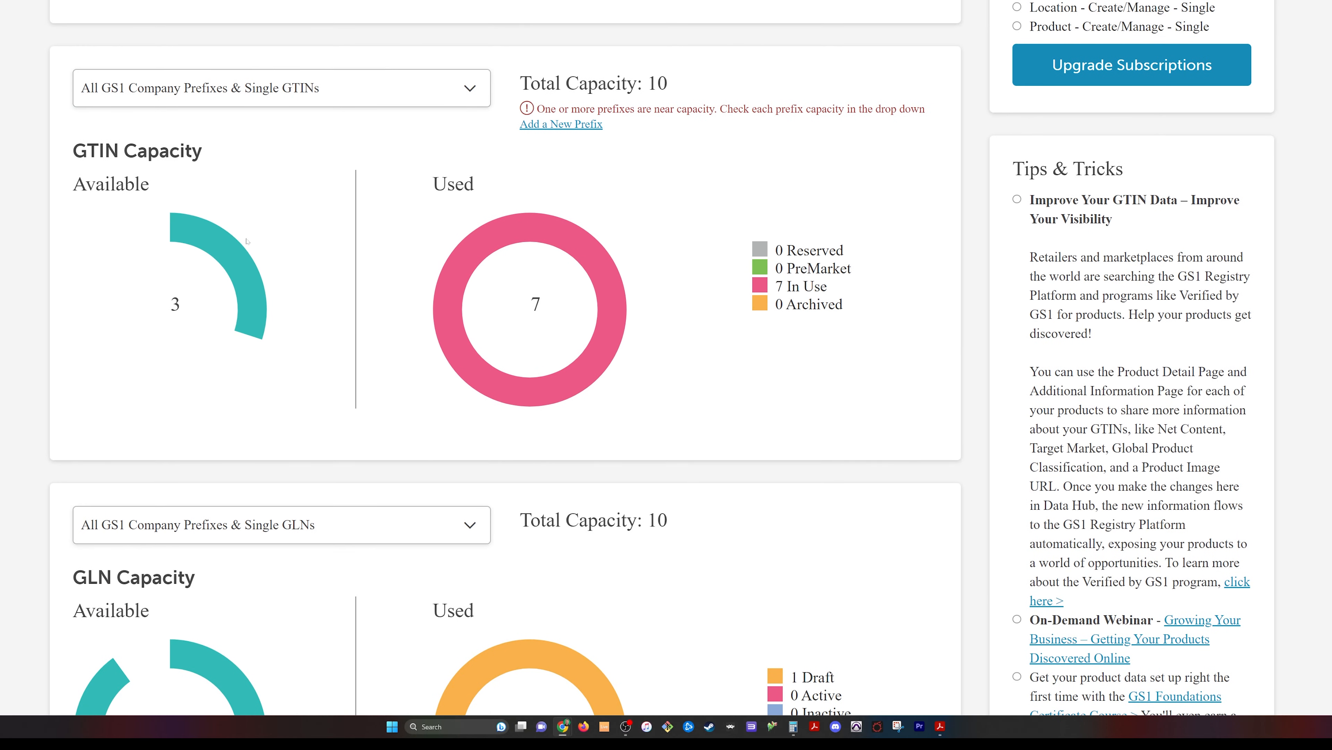
scroll(602, 310, "down", 4)
scroll(544, 344, "up", 4)
scroll(146, 302, "up", 6)
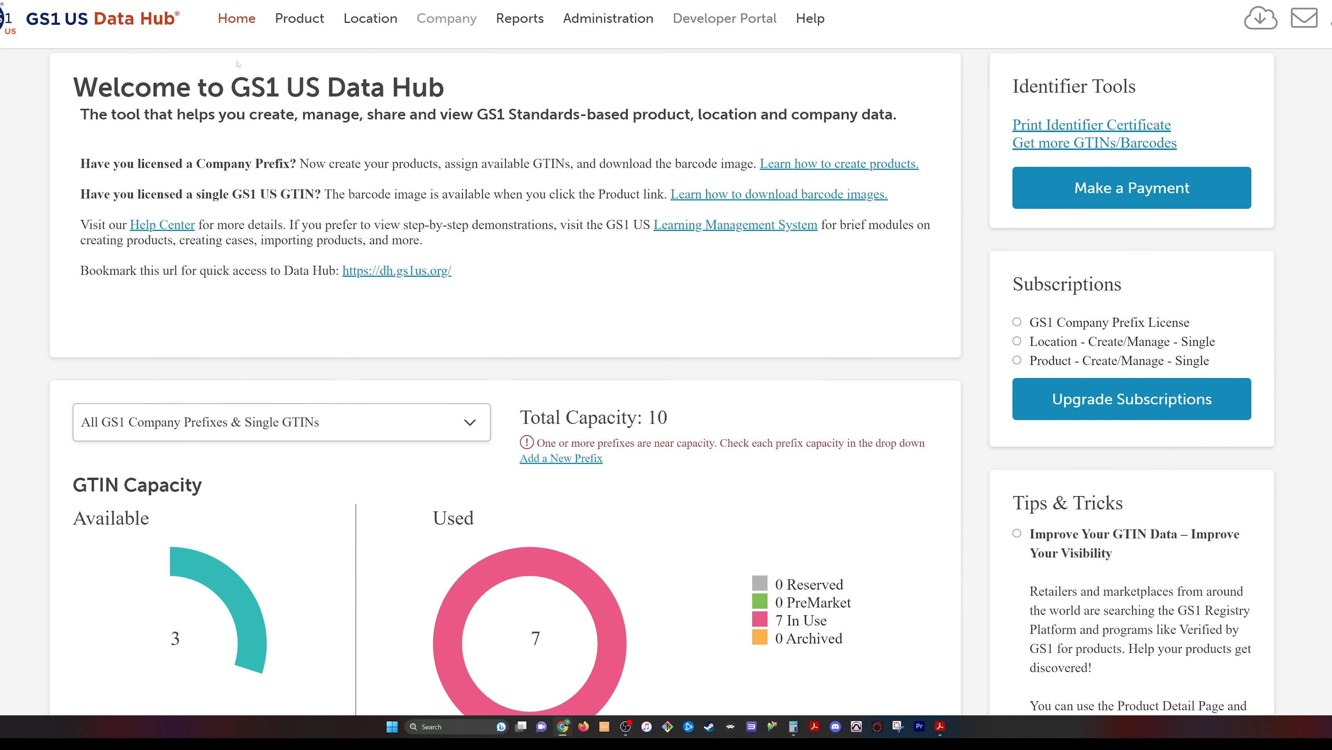
- Review the existing Data Hub products, then download the General industry template from the product import page
left_click(284, 24)
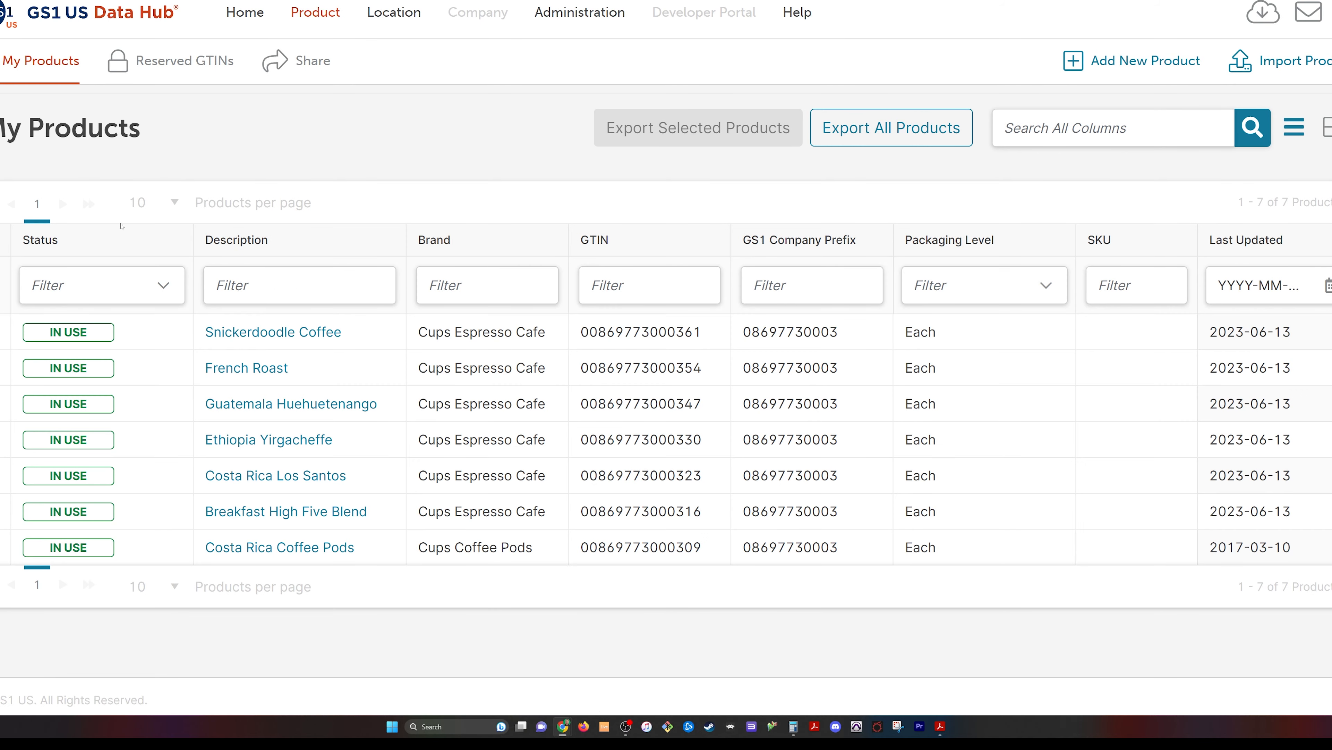
scroll(155, 473, "down", 1)
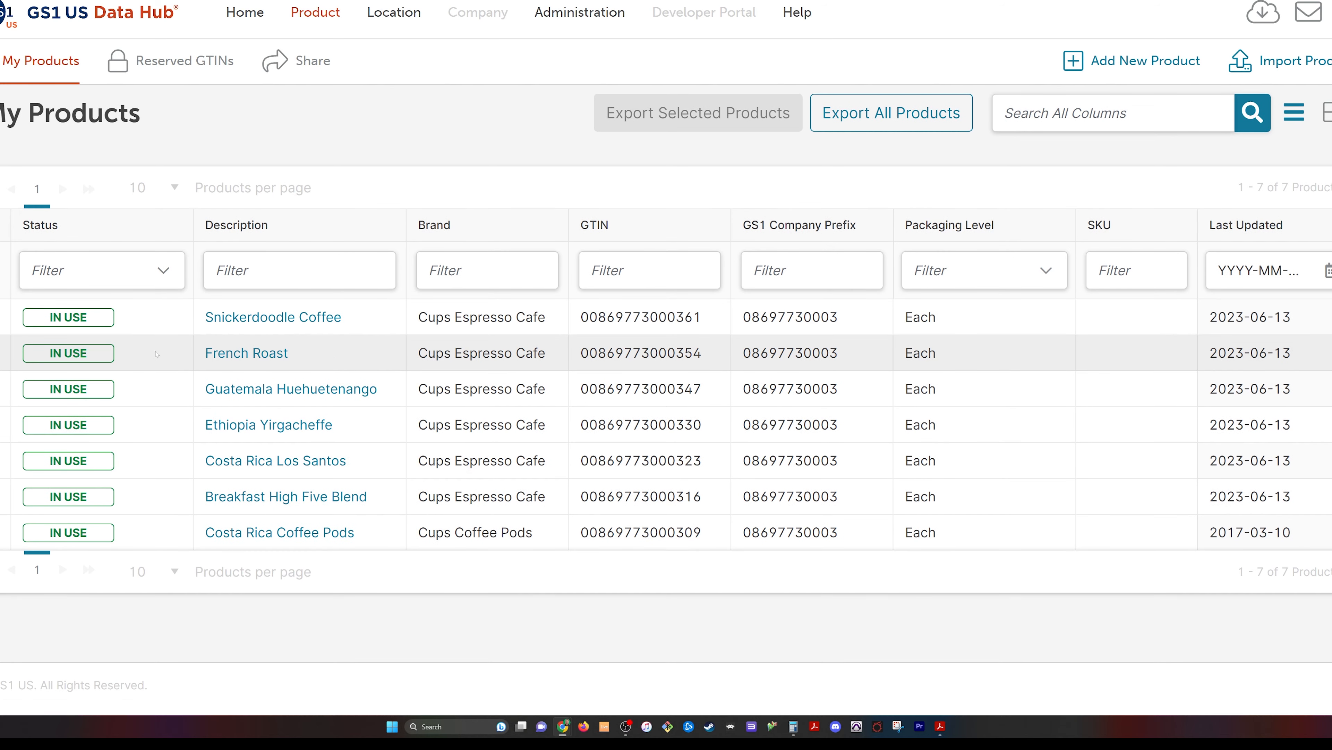
key("ctrl+Tab")
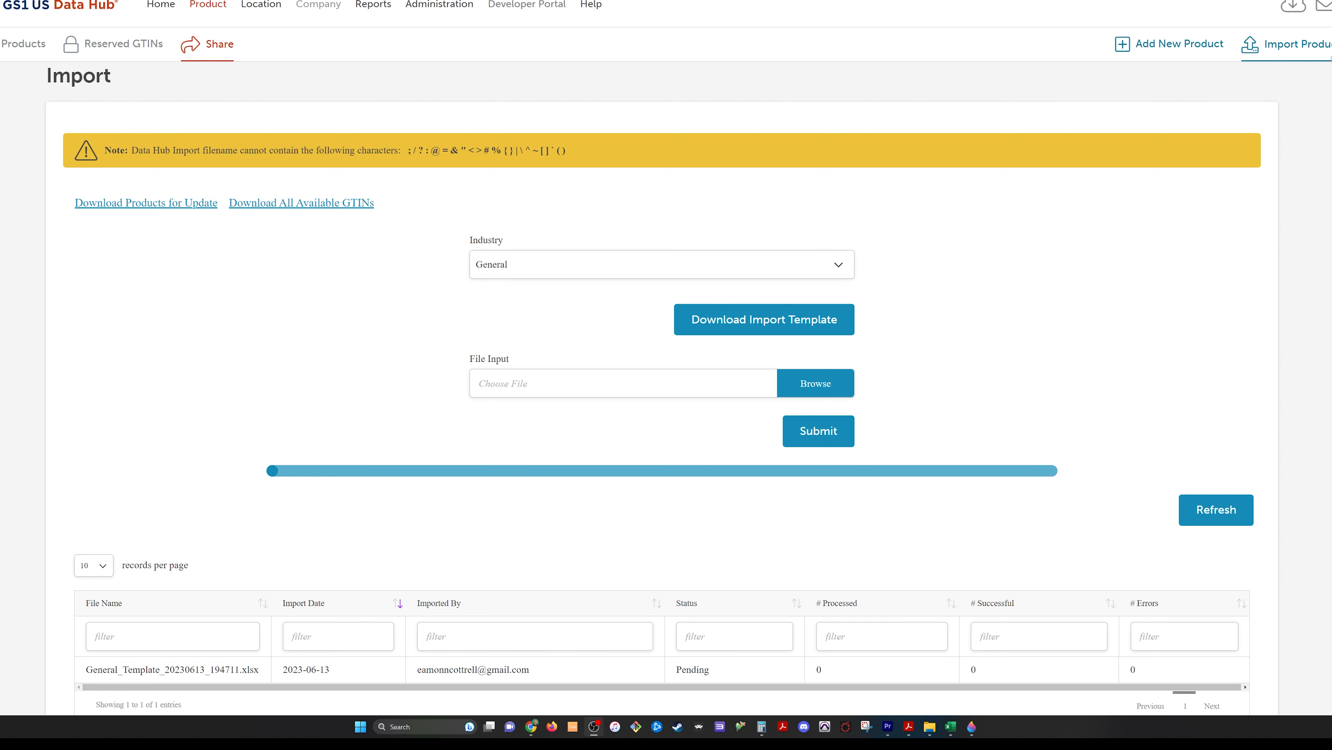
left_click(1312, 47)
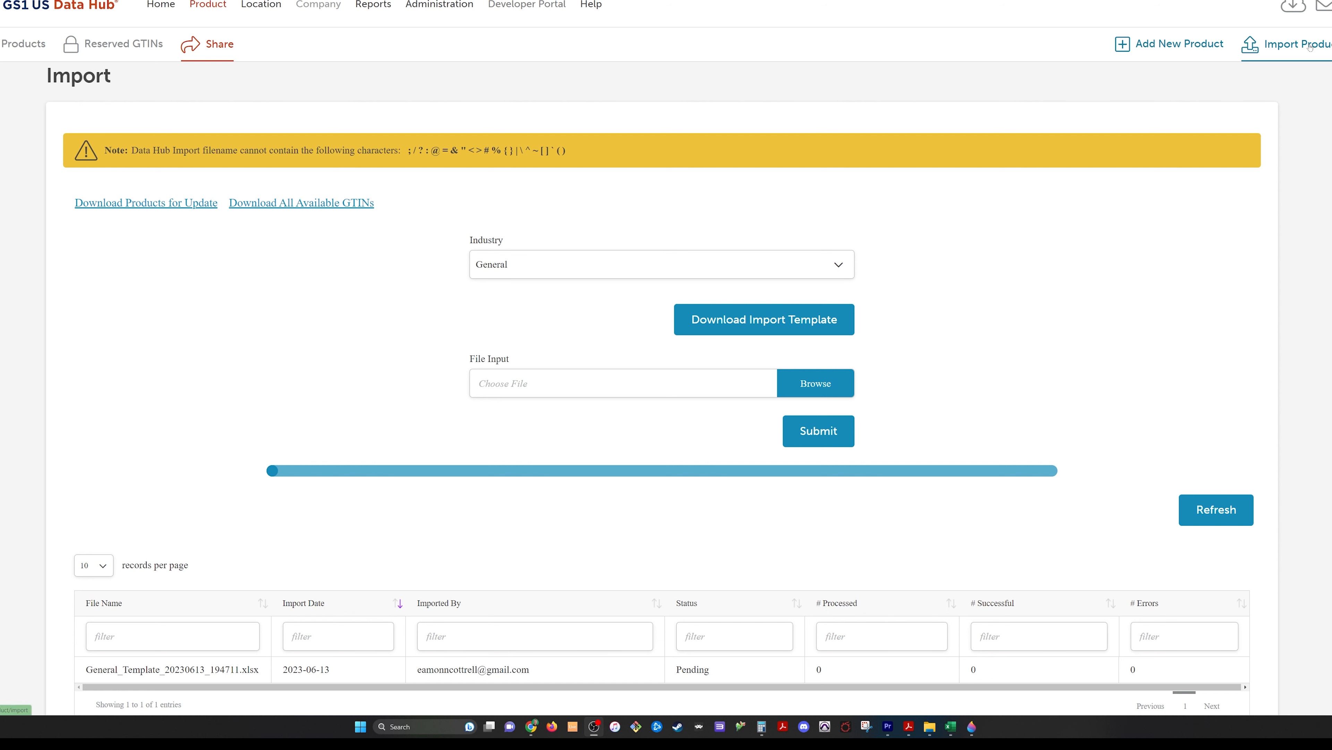
left_click(734, 332)
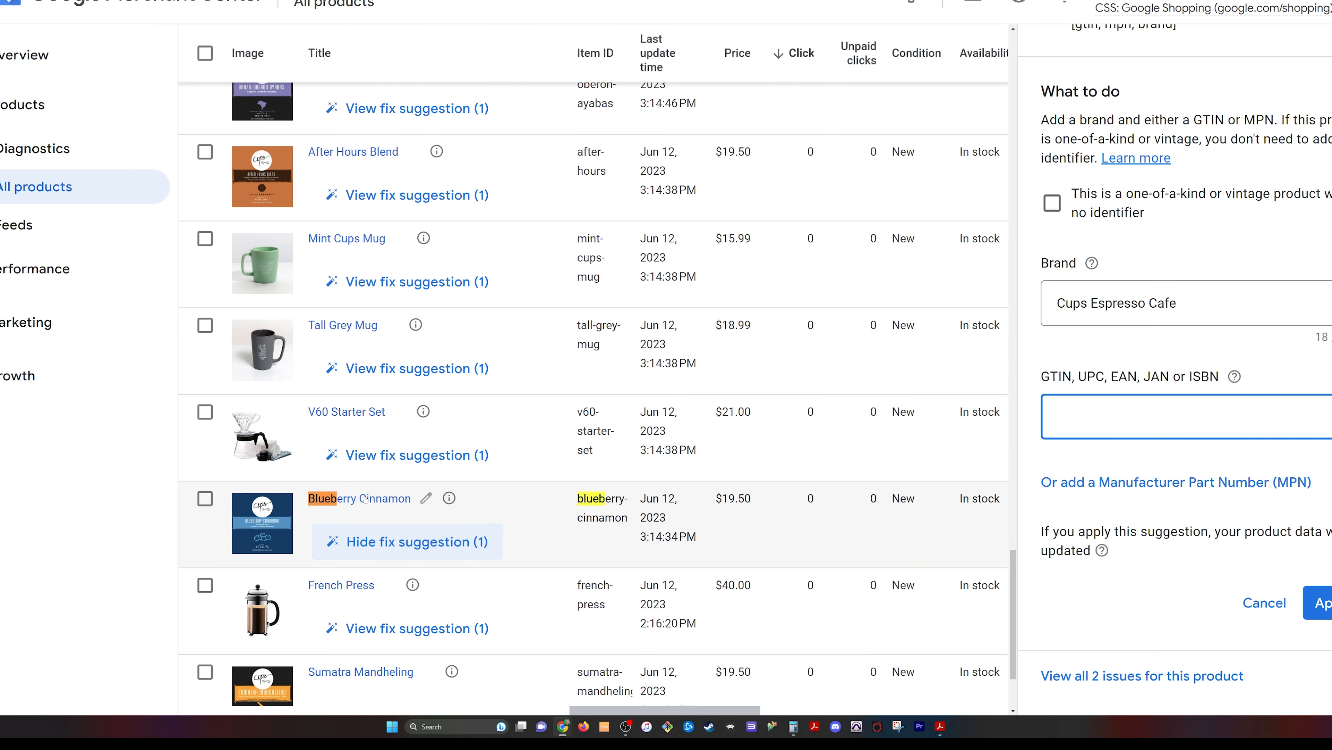
- Return to the Blueberry Cinnamon fix suggestion in Merchant Center and select the brand name Cups Espresso Cafe
left_click(1139, 302)
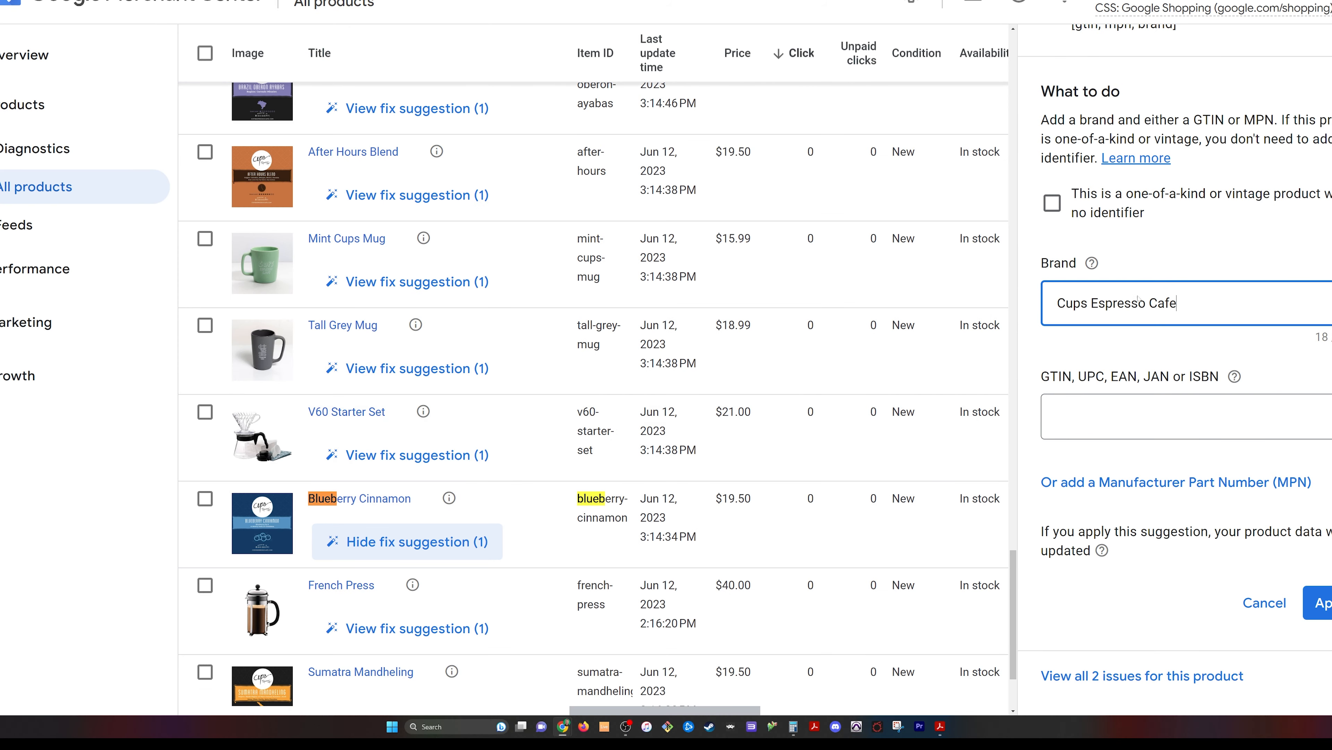
key("ctrl+shift+Left")
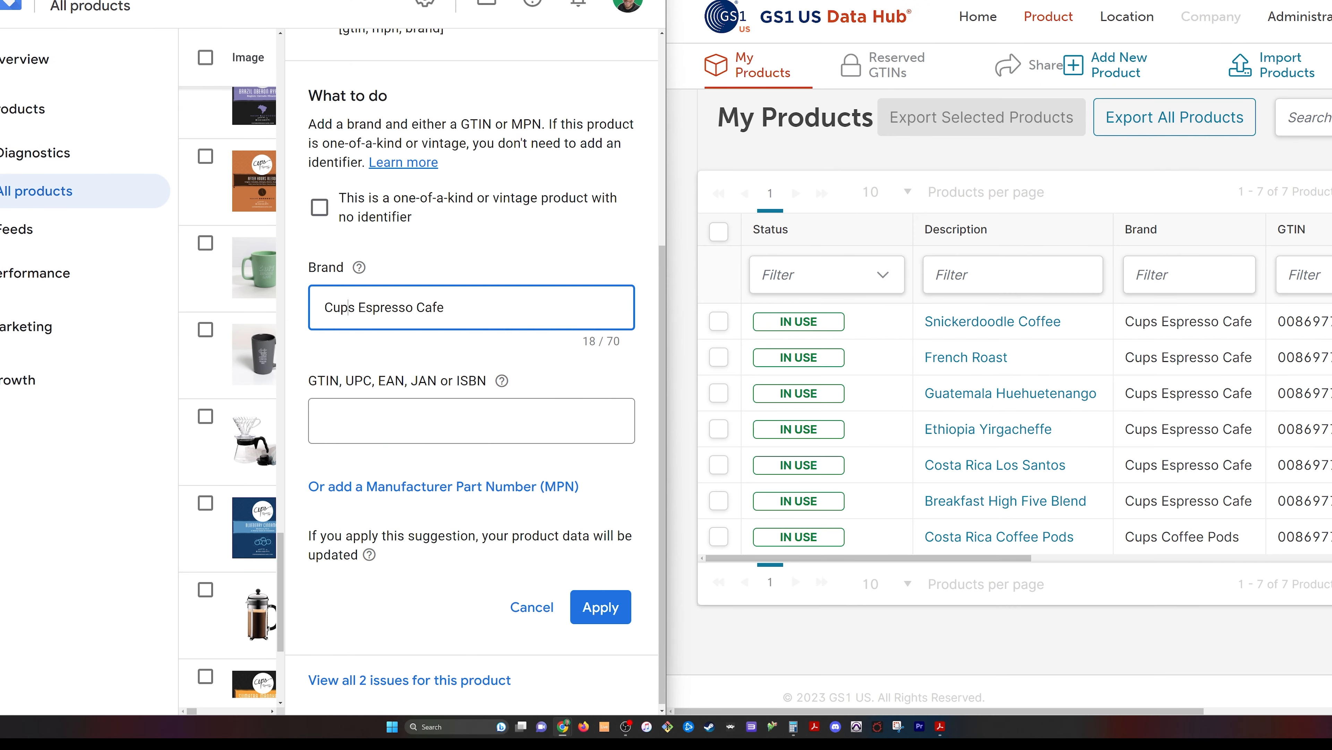
left_click_drag(324, 307, 445, 307)
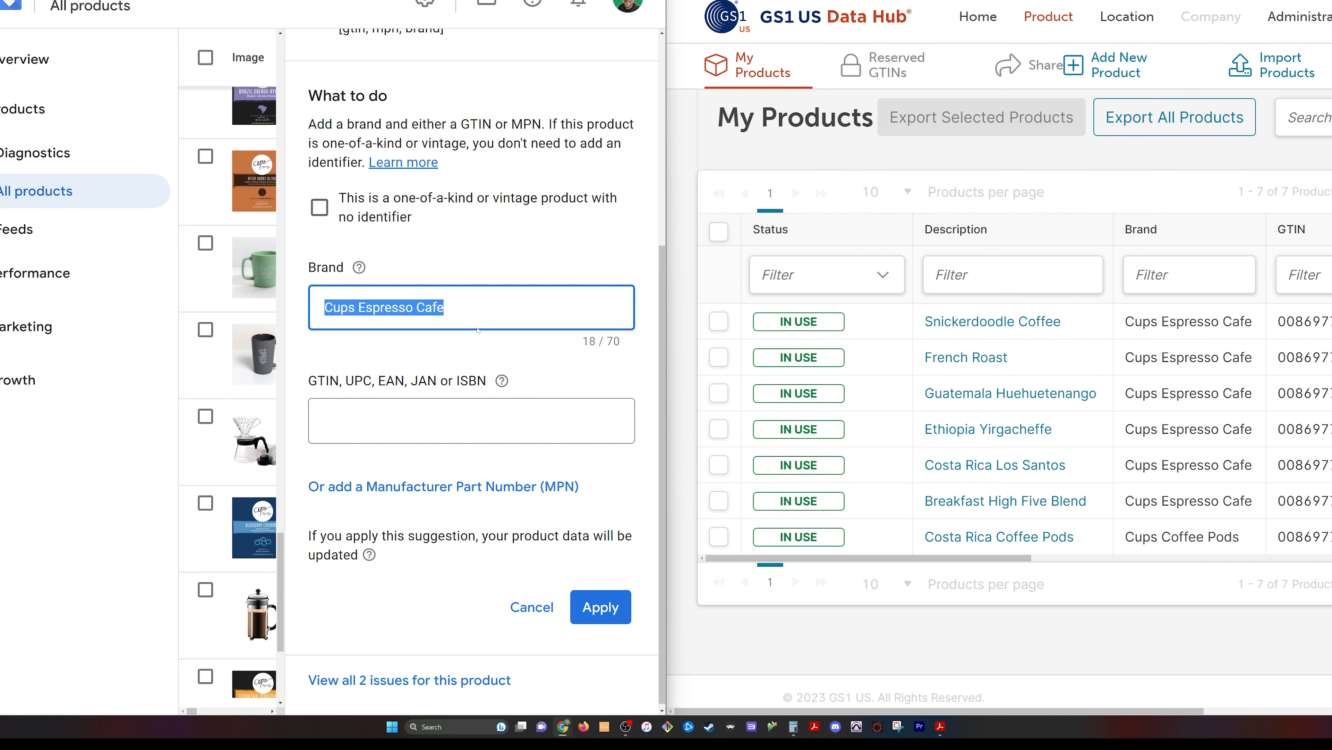
- Add a new product in Data Hub with the description Blueberry Cinnamon Coffee and the brand name Cups Espresso Cafe
left_click(1106, 69)
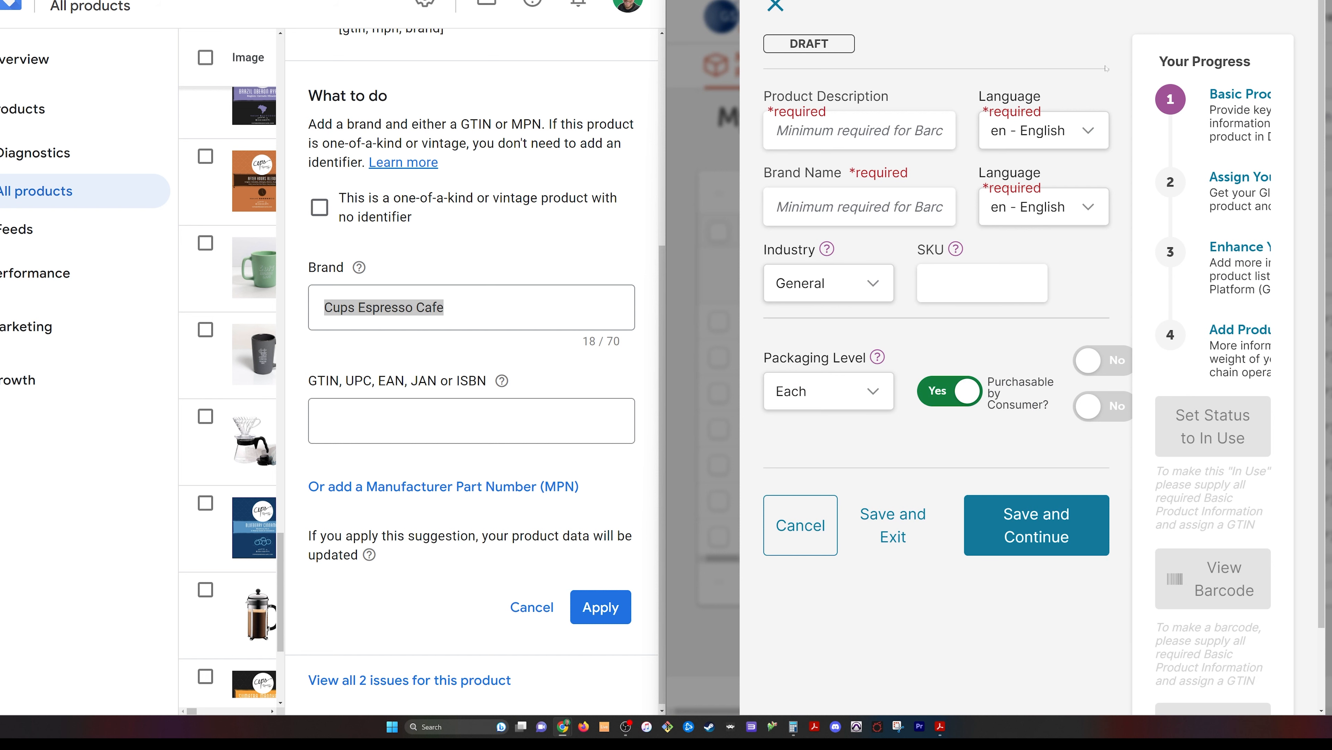
type("Blueb")
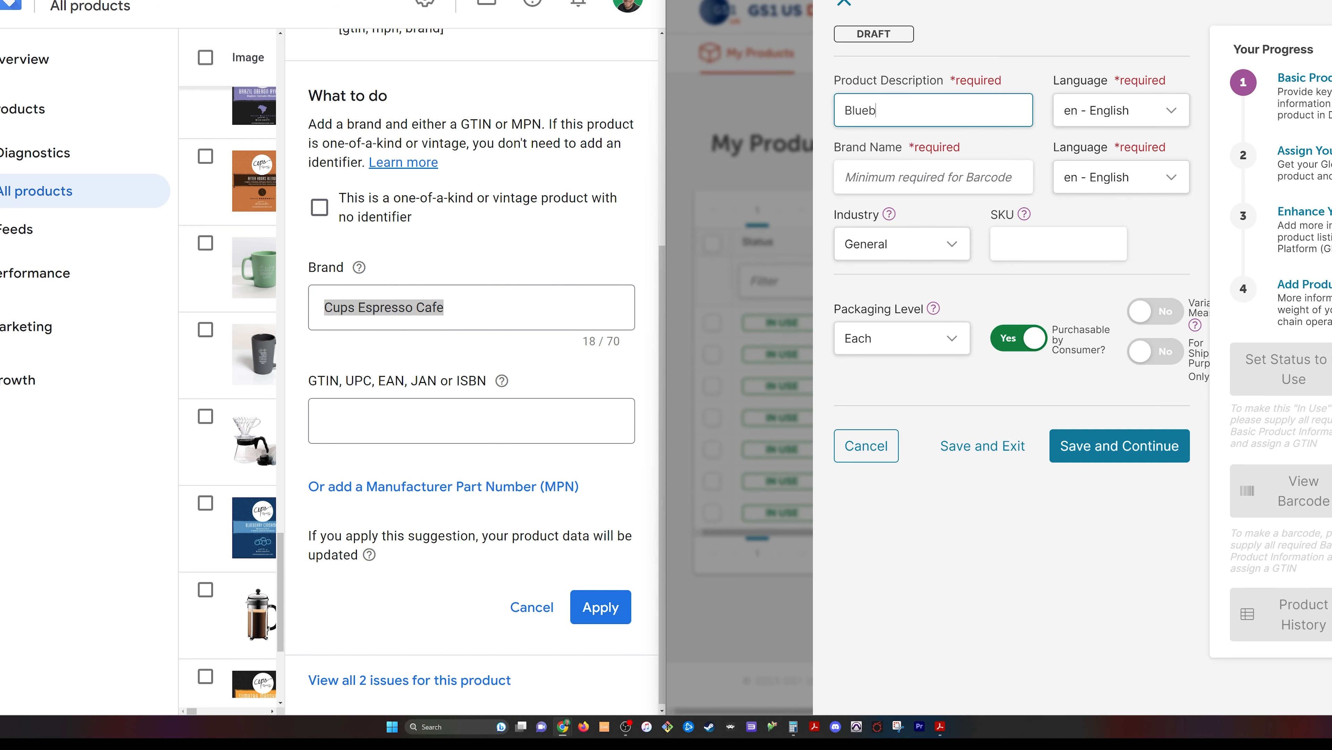
key("BackSpace")
type("berry Cinnamon Coffee")
key("Tab")
key("Tab")
type("Cup")
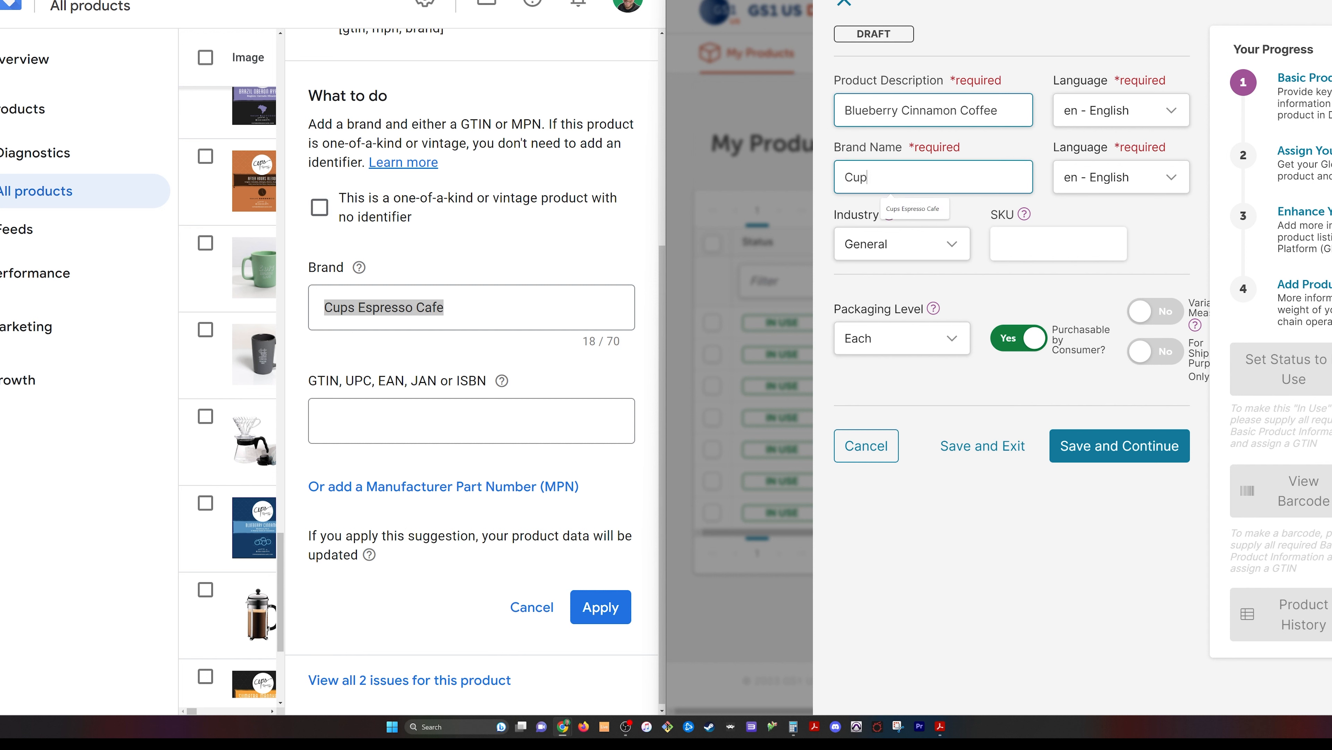
key("Down")
key("Tab")
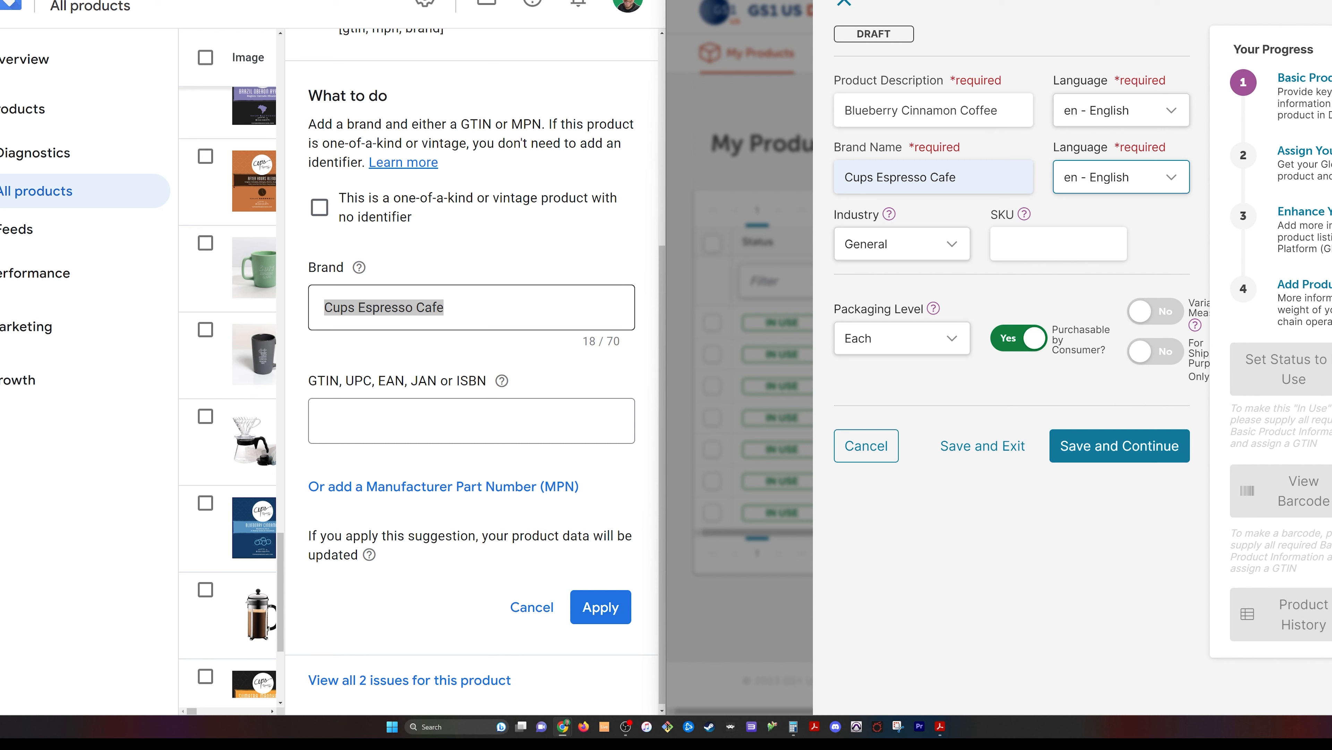
- Keep General as the new product's industry and go to its SKU field
left_click(937, 244)
left_click(936, 254)
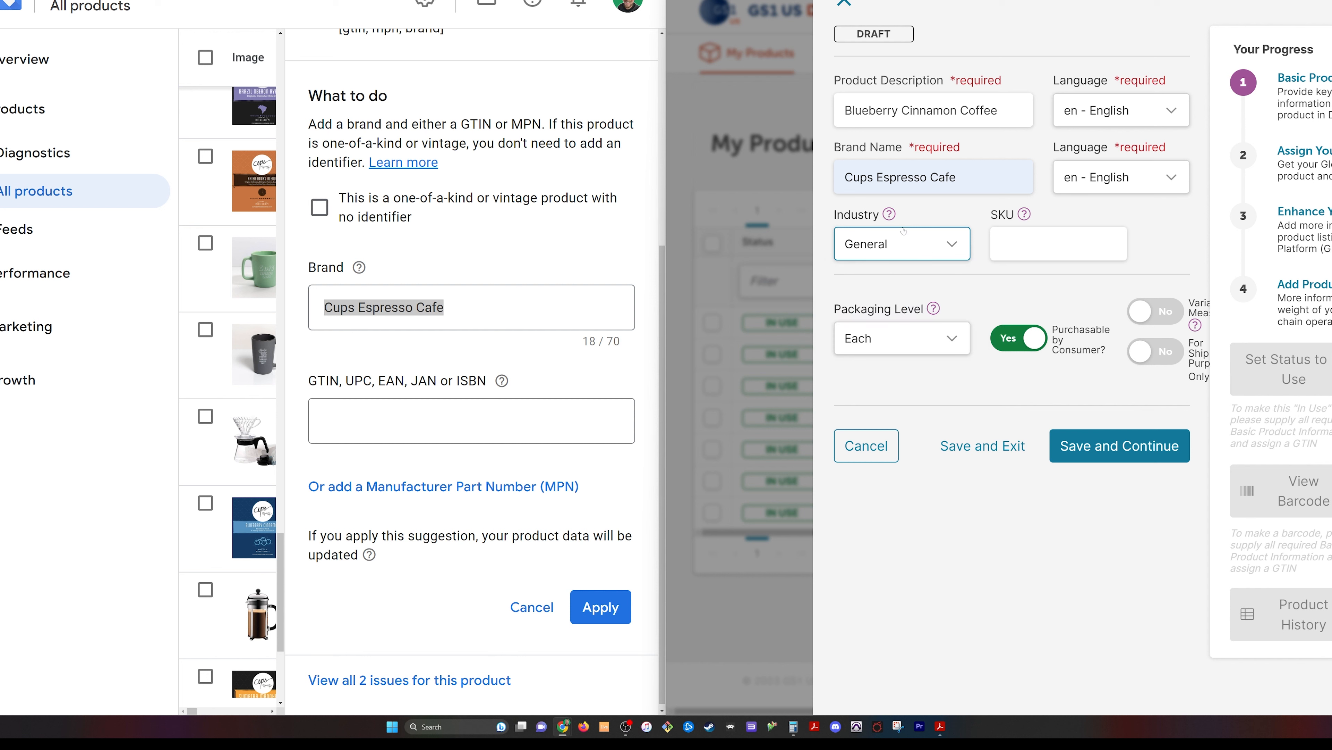
left_click(1003, 217)
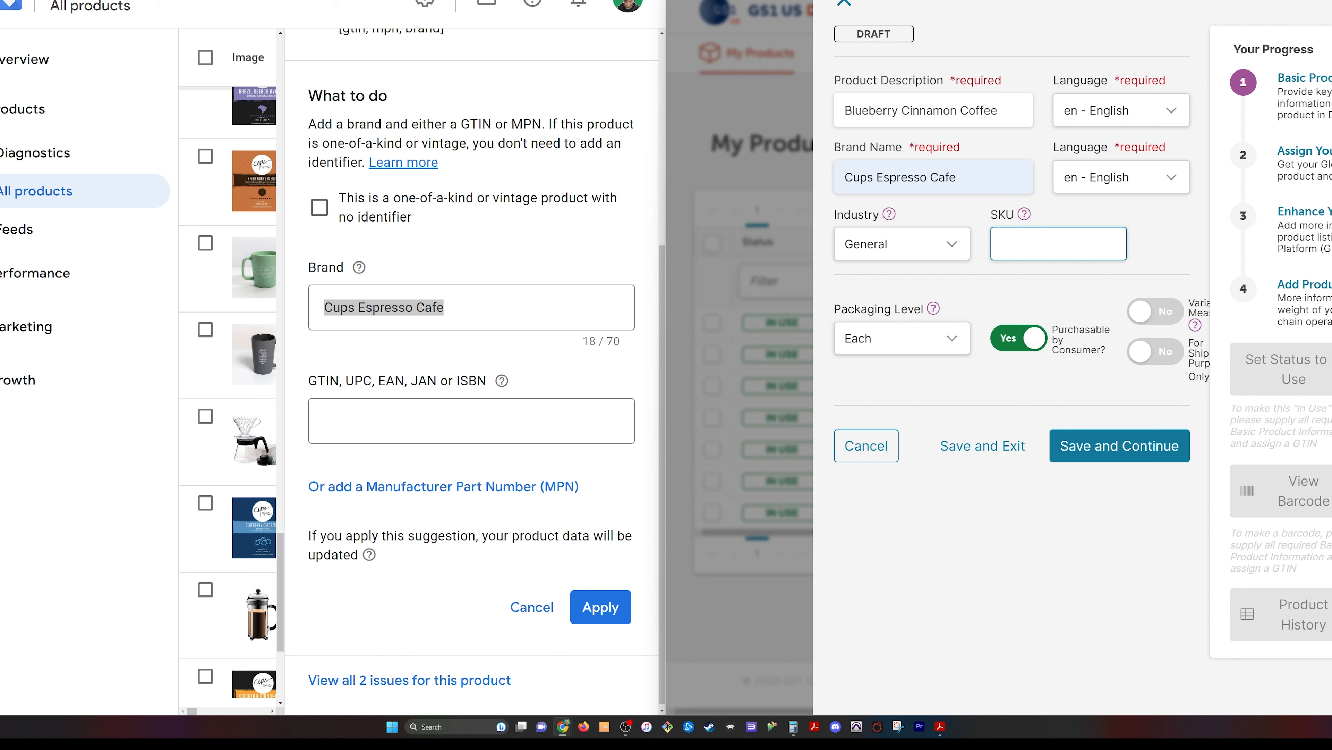
- Save the basic product details, let Data Hub assign the next available GTIN, copy it, and save with the PreMarket status change approved
left_click(1098, 444)
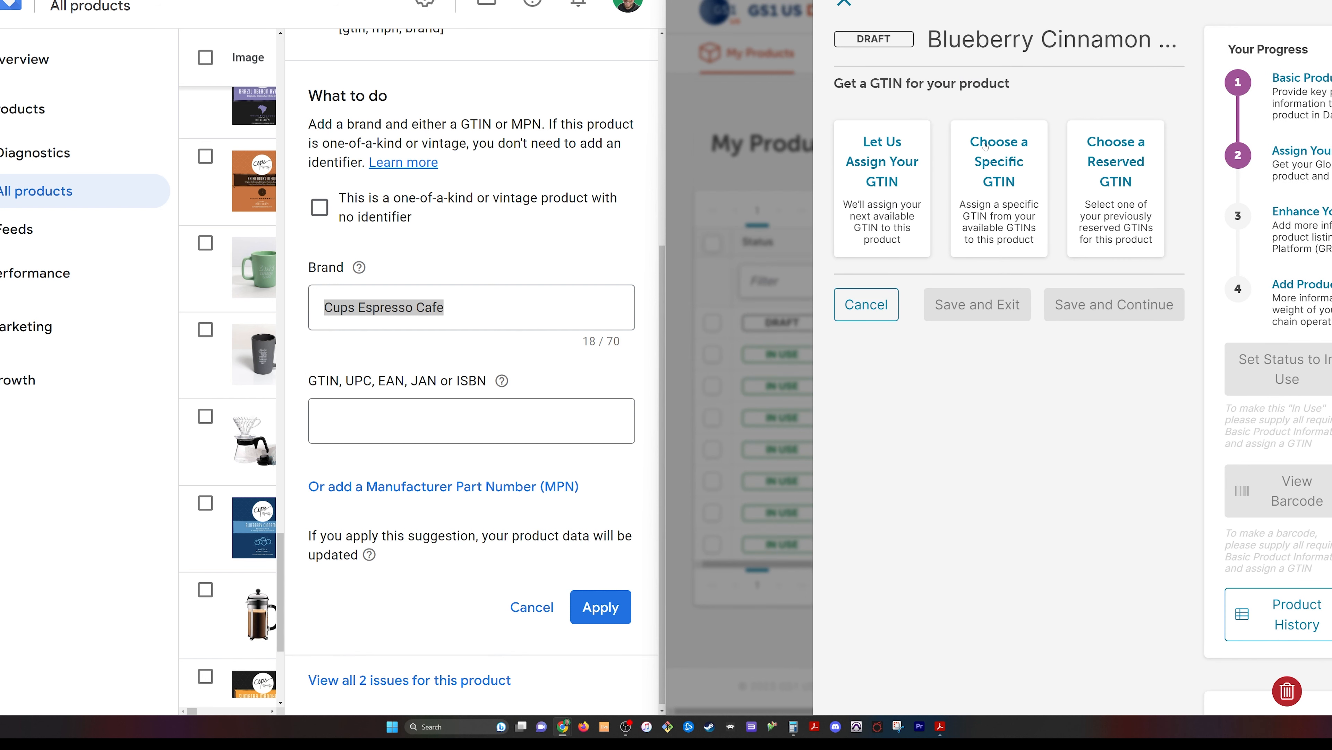
left_click(890, 195)
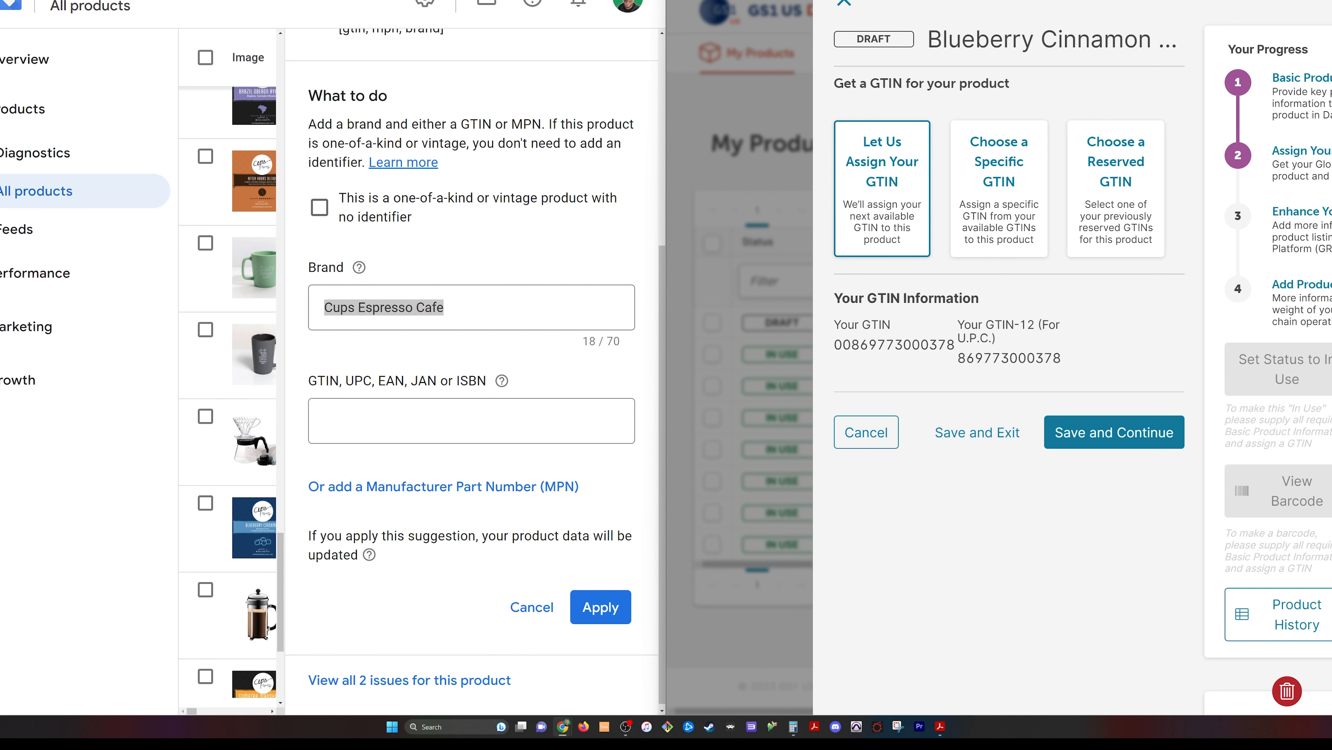
double_click(894, 345)
key("ctrl+c")
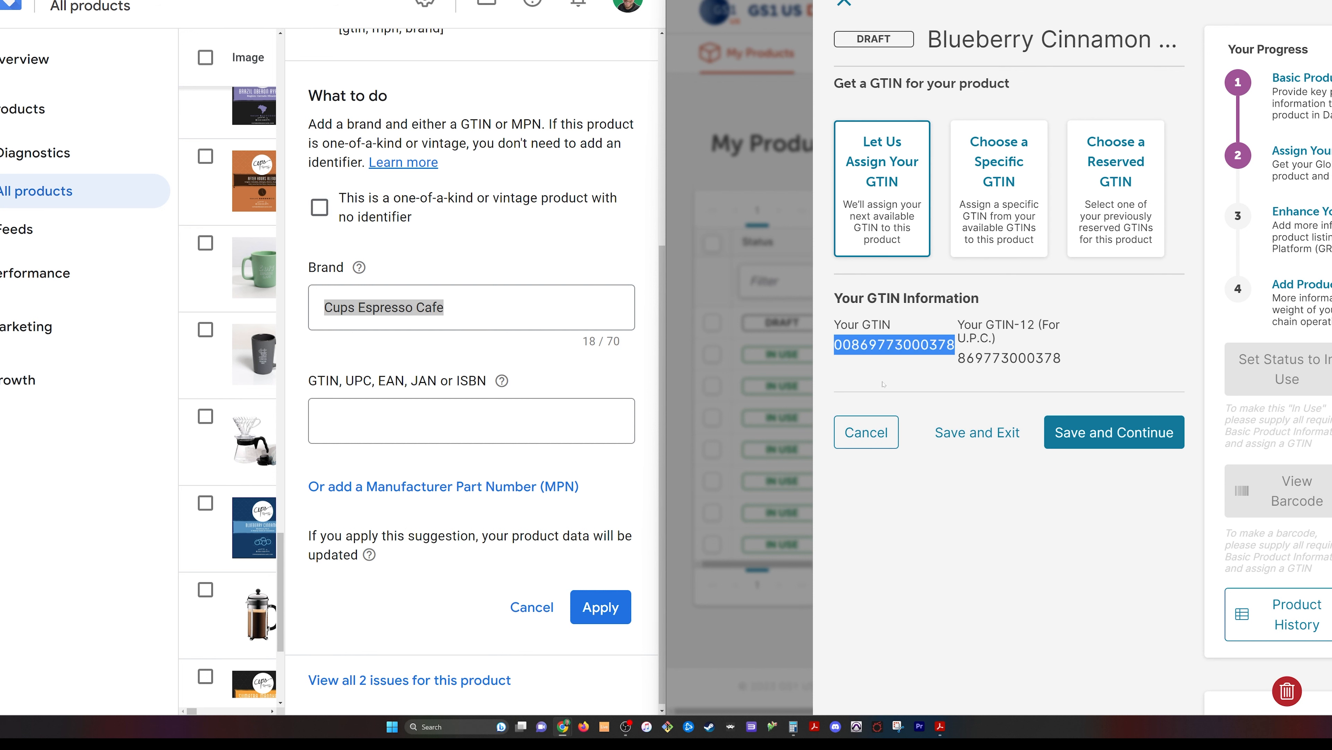
left_click(1080, 442)
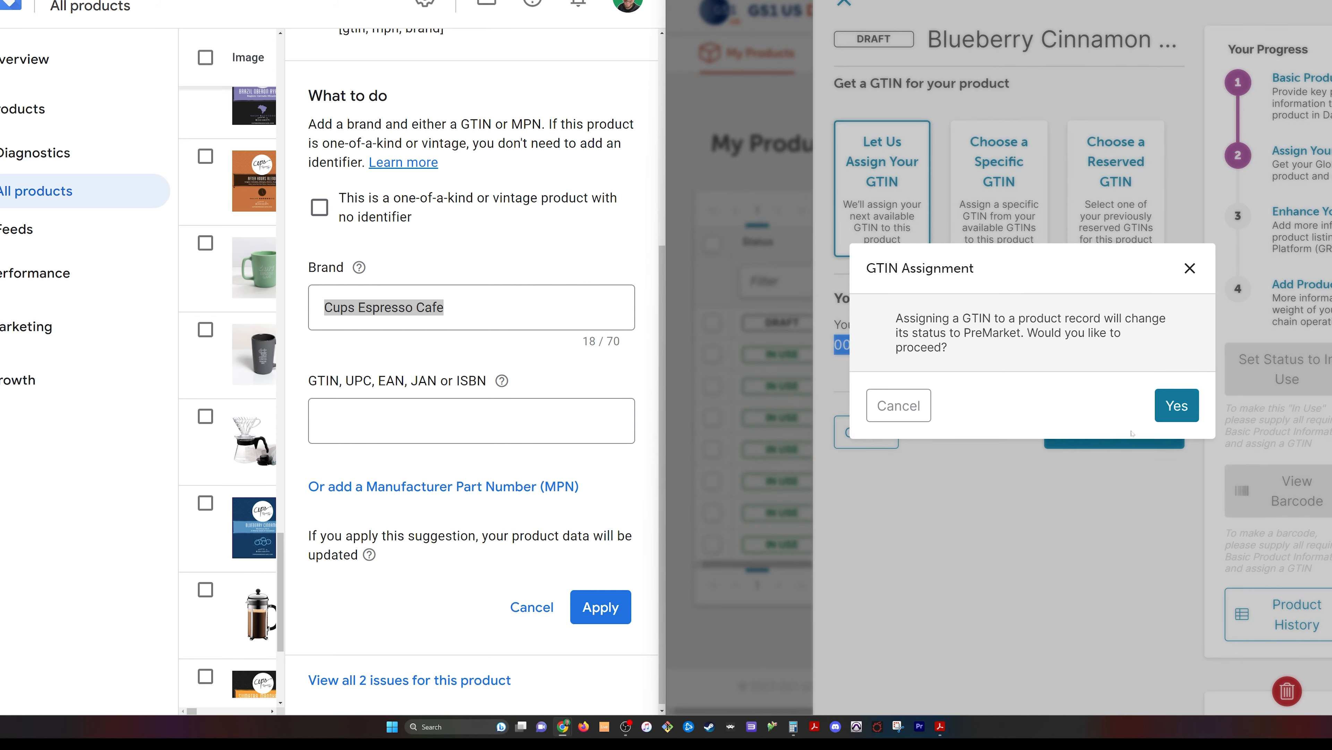
left_click(1177, 406)
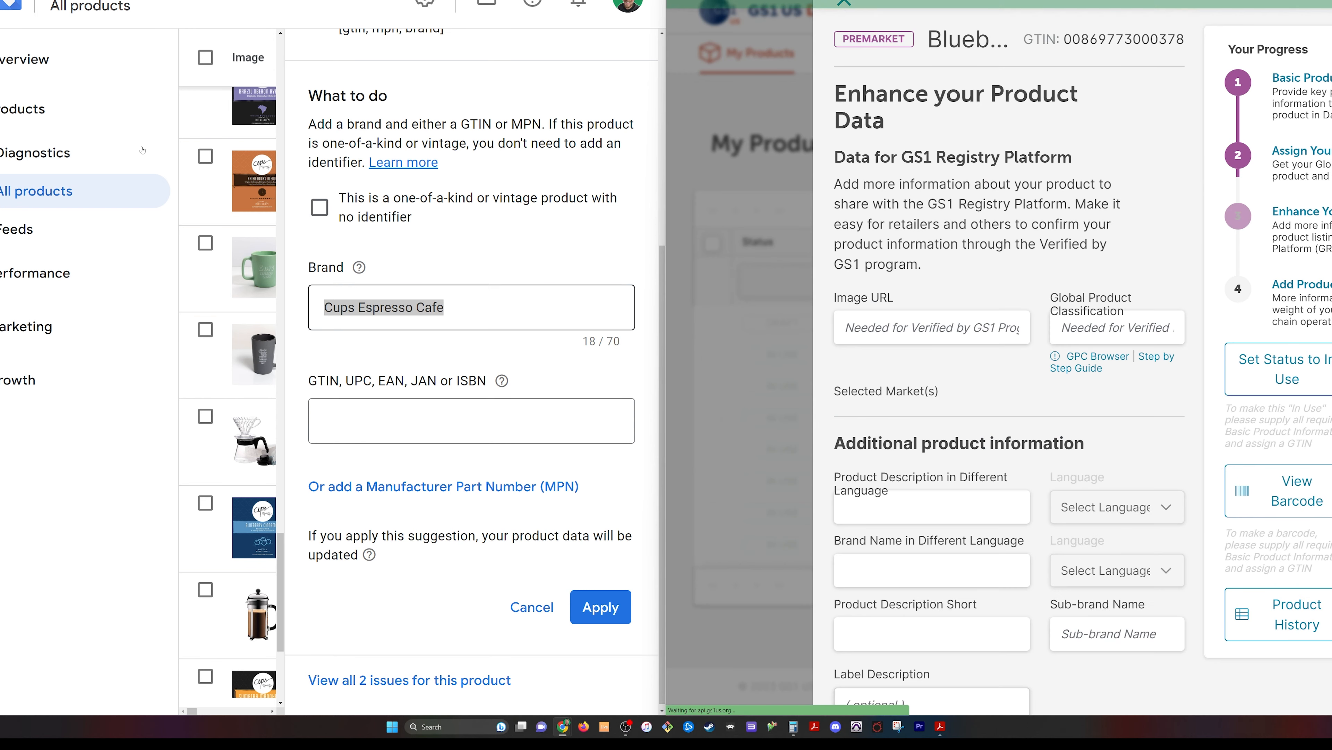
left_click(471, 421)
key("ctrl+v")
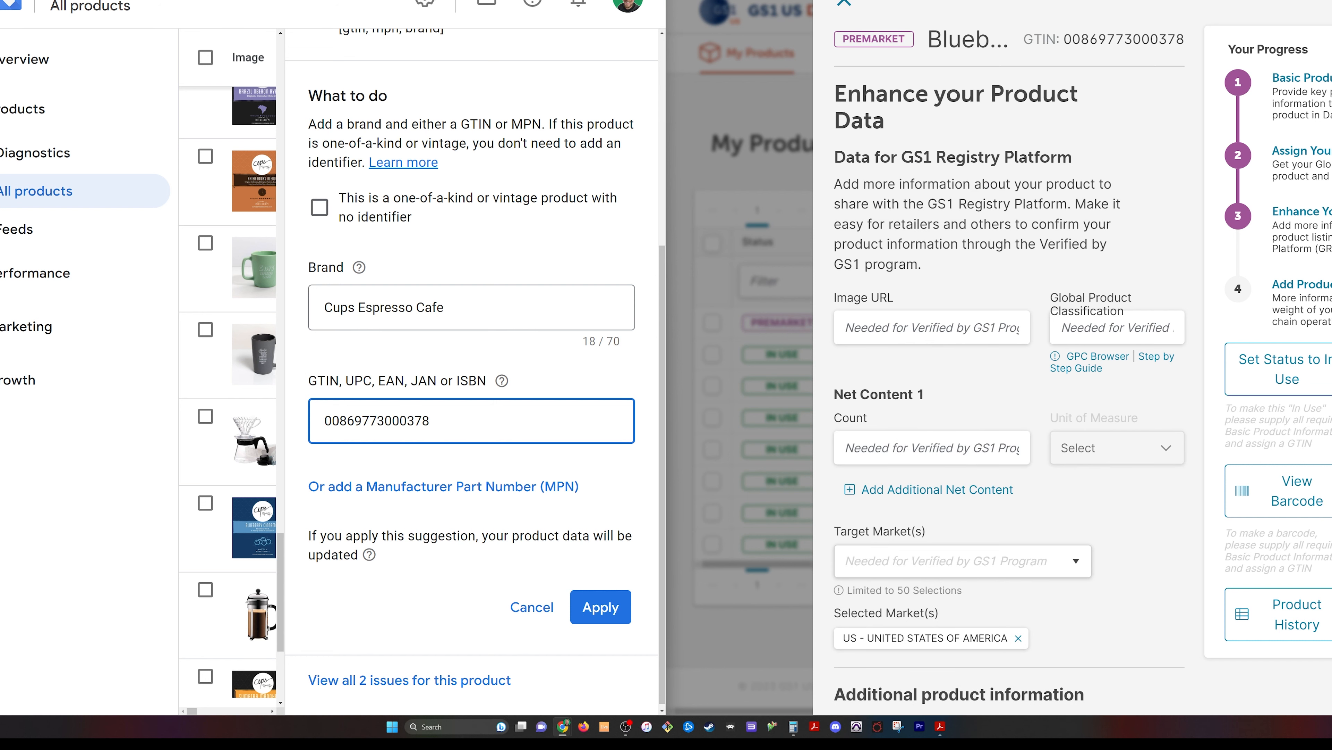
left_click(600, 607)
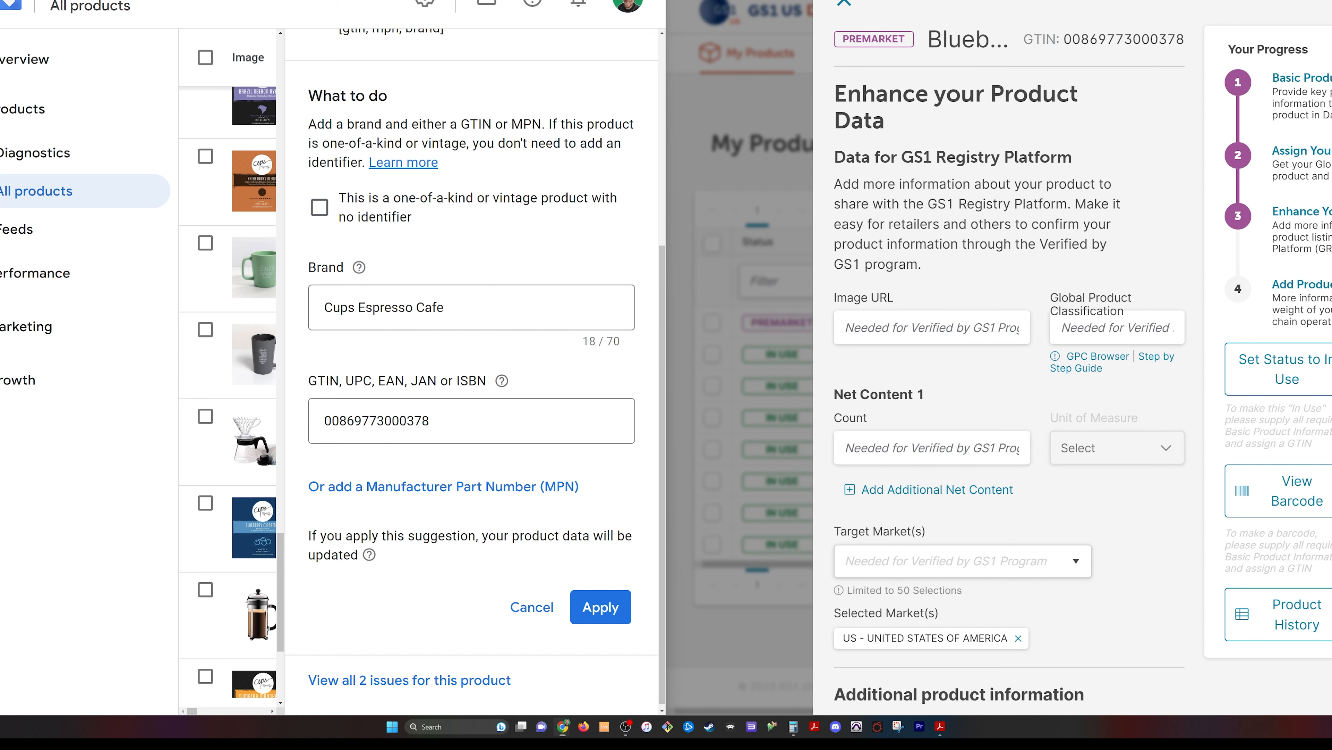
- Copy the Blueberry Cinnamon image address from the store page into Data Hub's Image URL and set Global Product Classification to 30000207
key("ctrl+Tab")
right_click(111, 254)
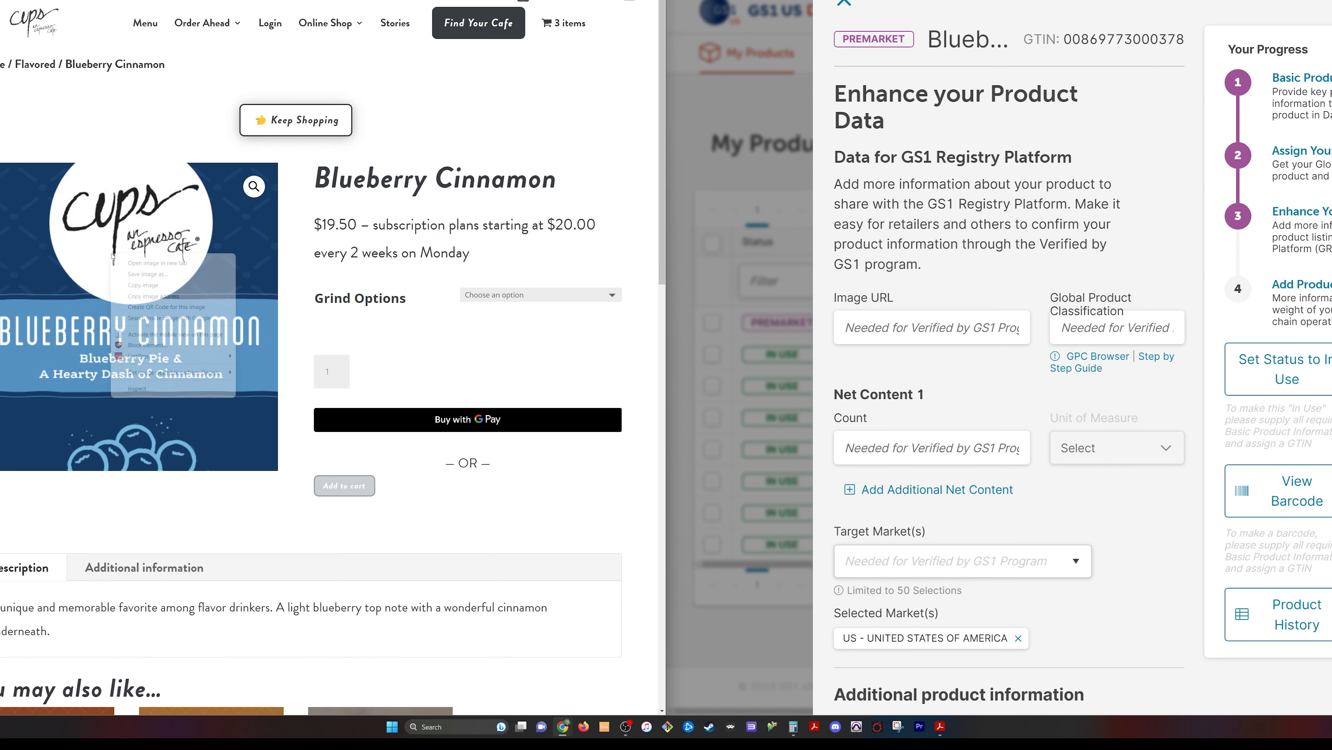
left_click(175, 296)
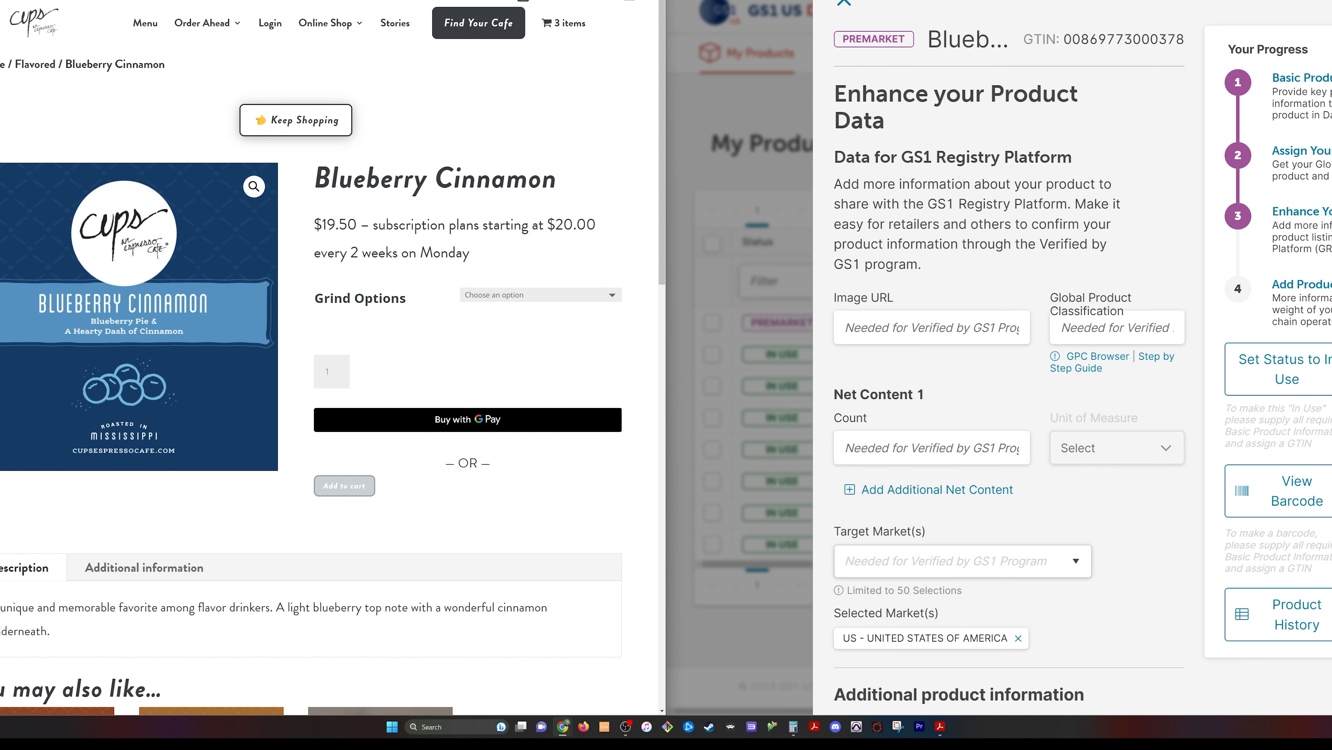
left_click(928, 327)
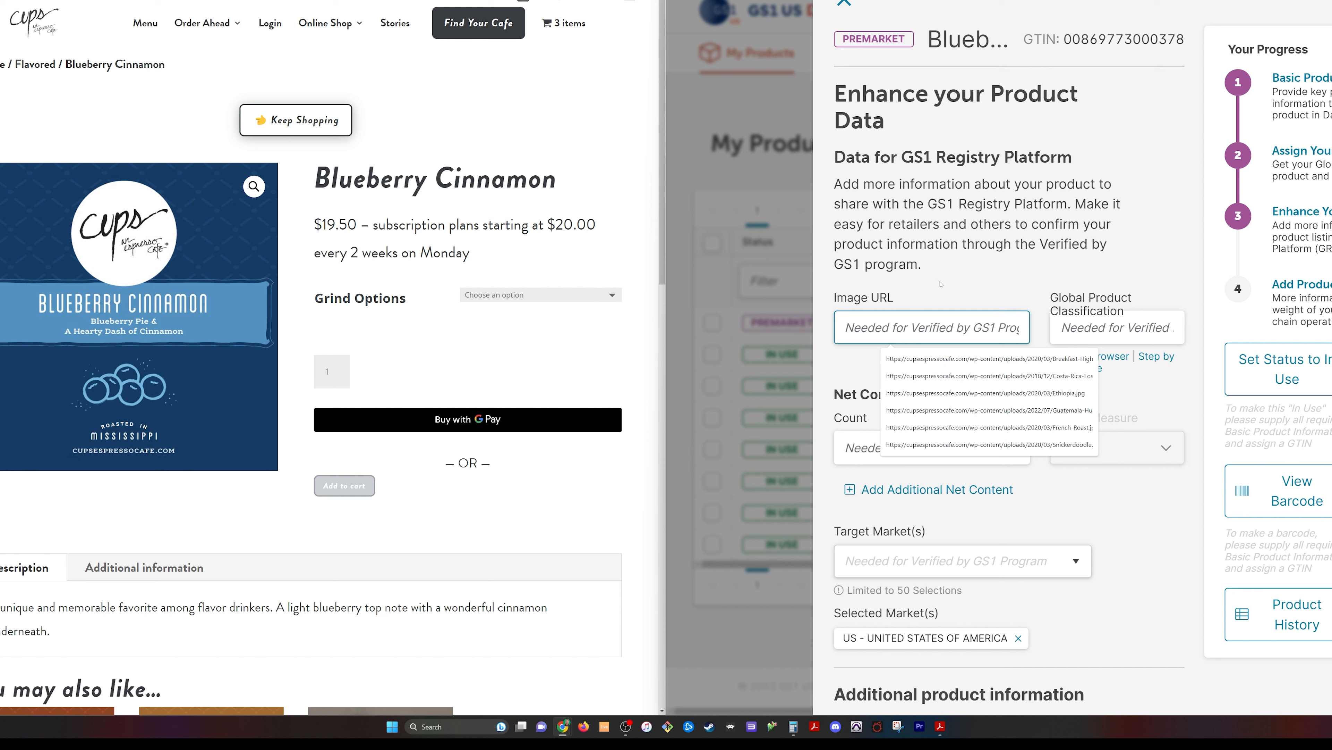
key("ctrl+v")
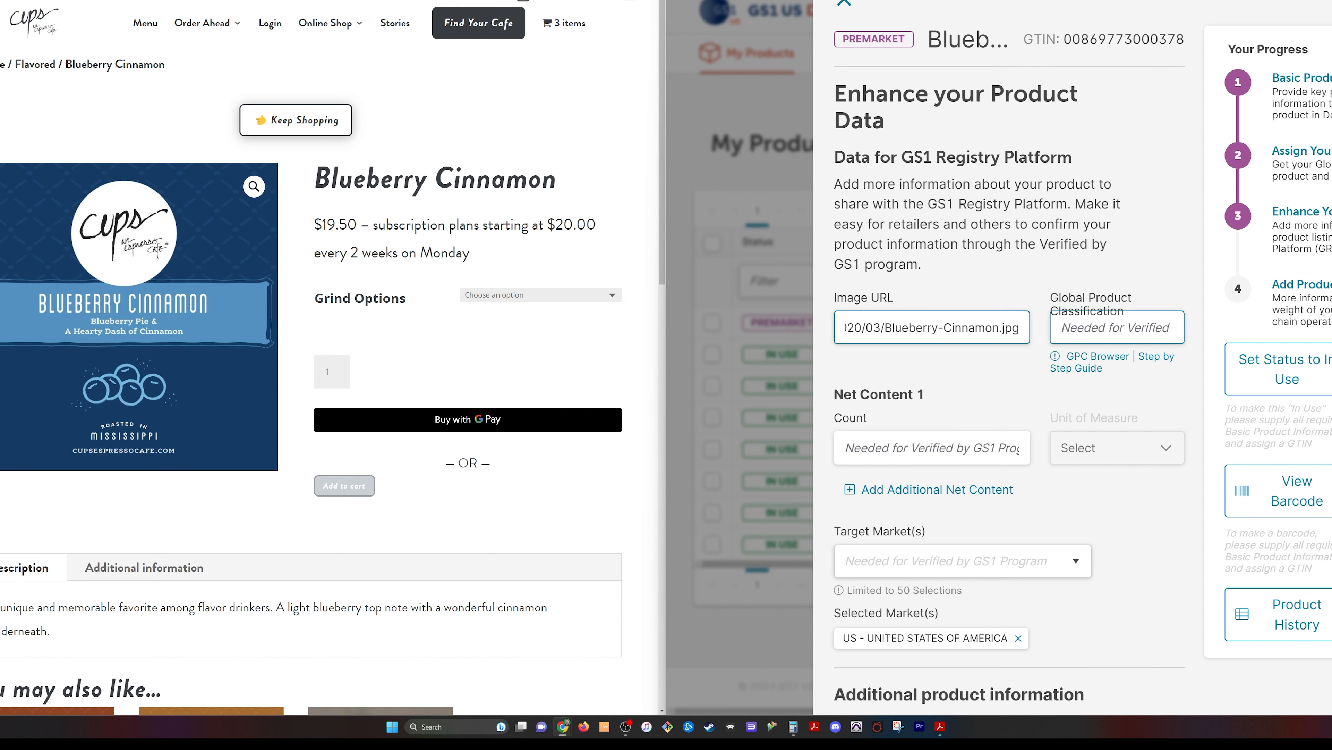
left_click(1107, 331)
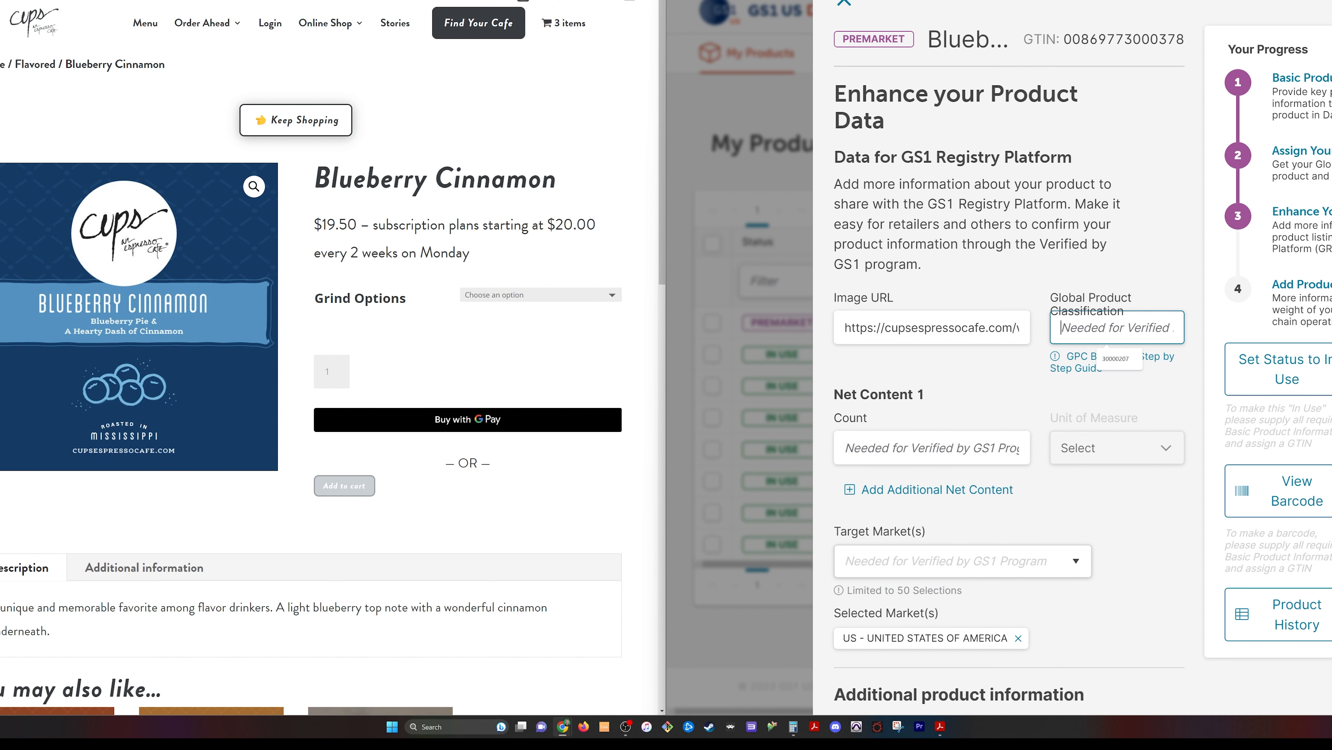
left_click(1127, 360)
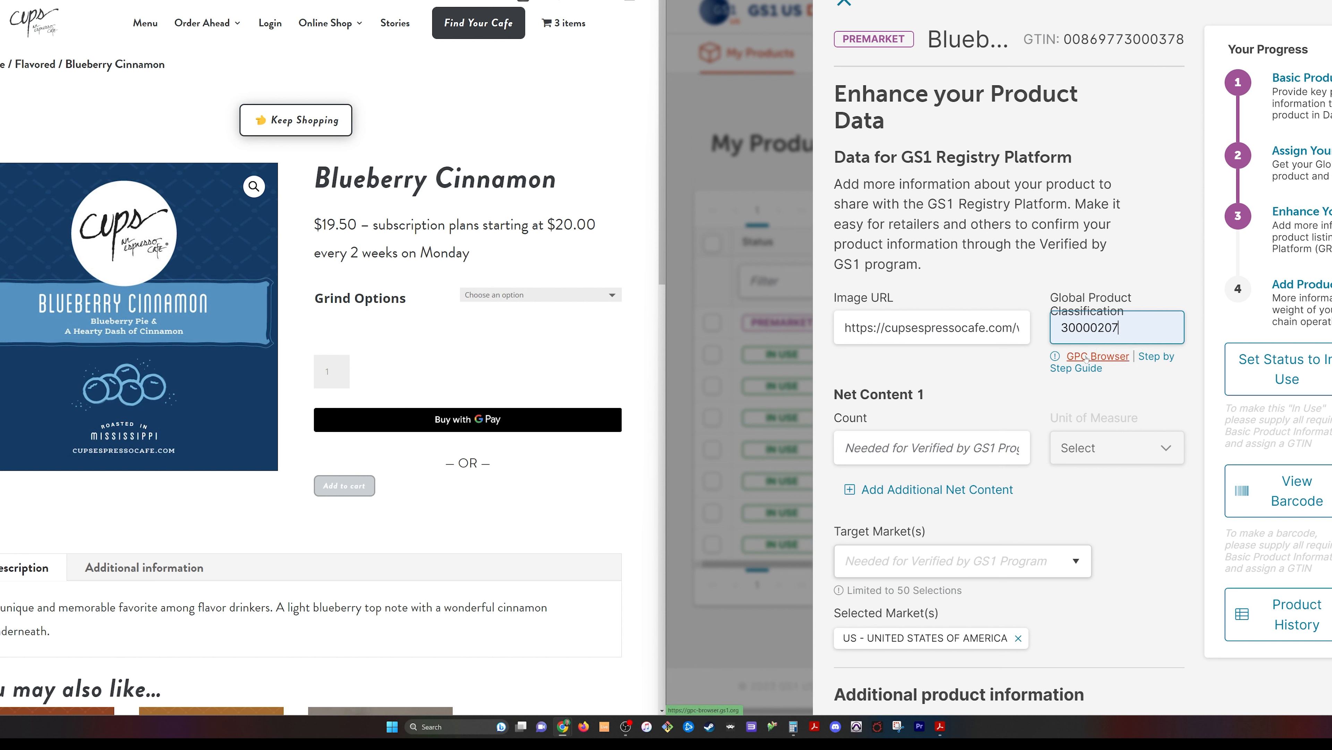
- Search the GPC Browser for coffee, examine the Arabica attribute value under Coffee - Ground Beans, and return to the product form
left_click_drag(1122, 328, 1059, 328)
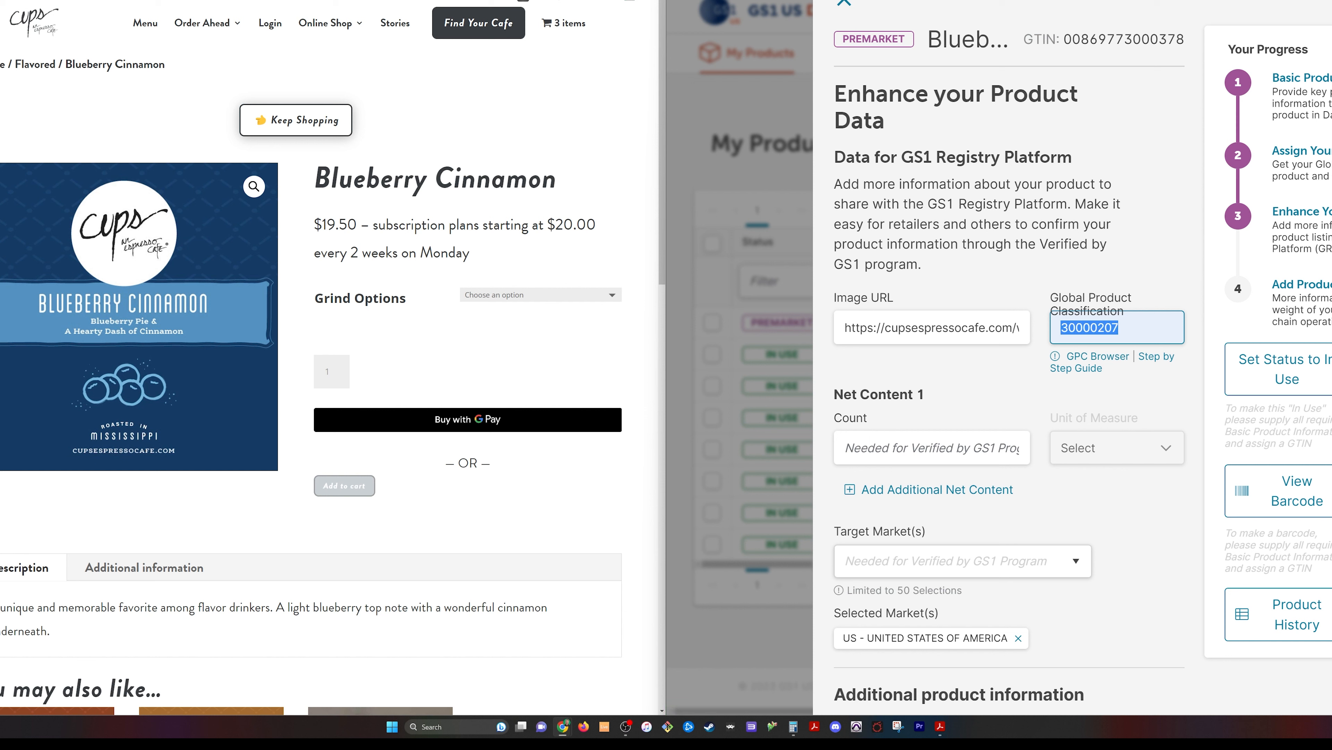
left_click(1091, 358)
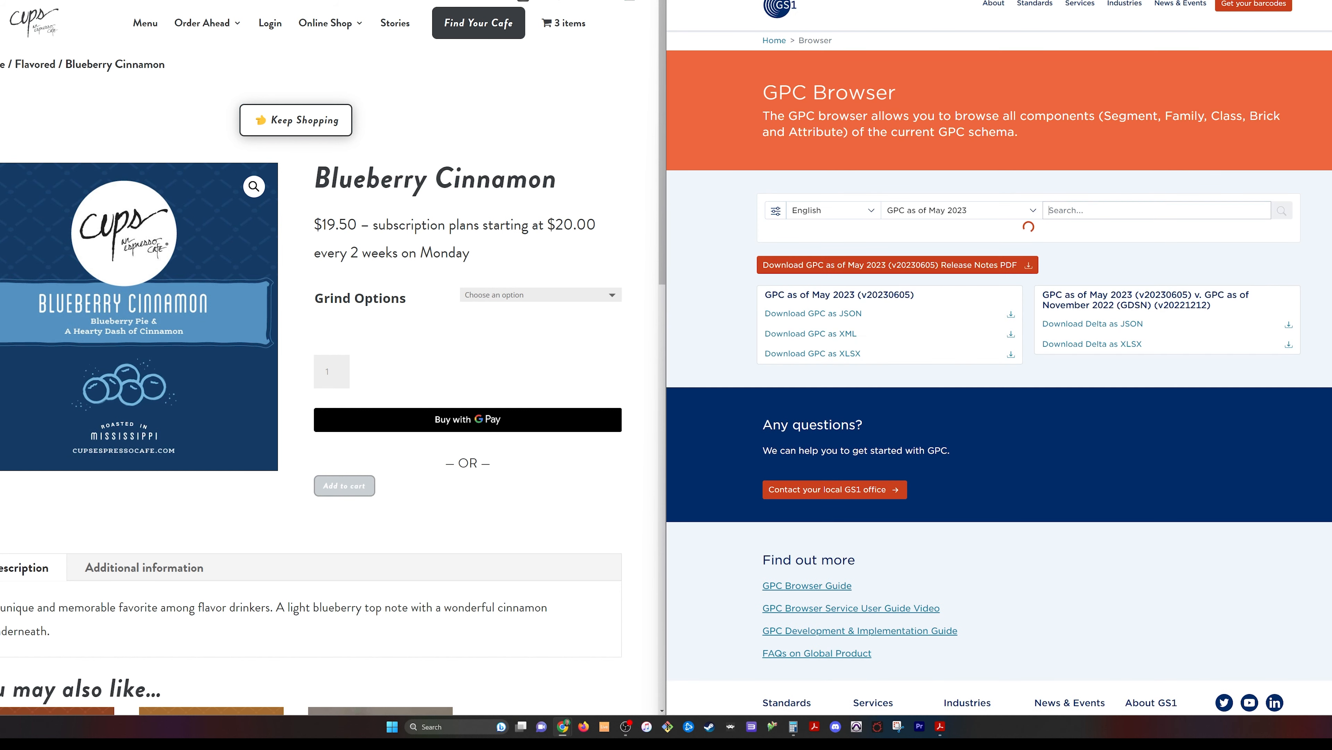
type("coffee")
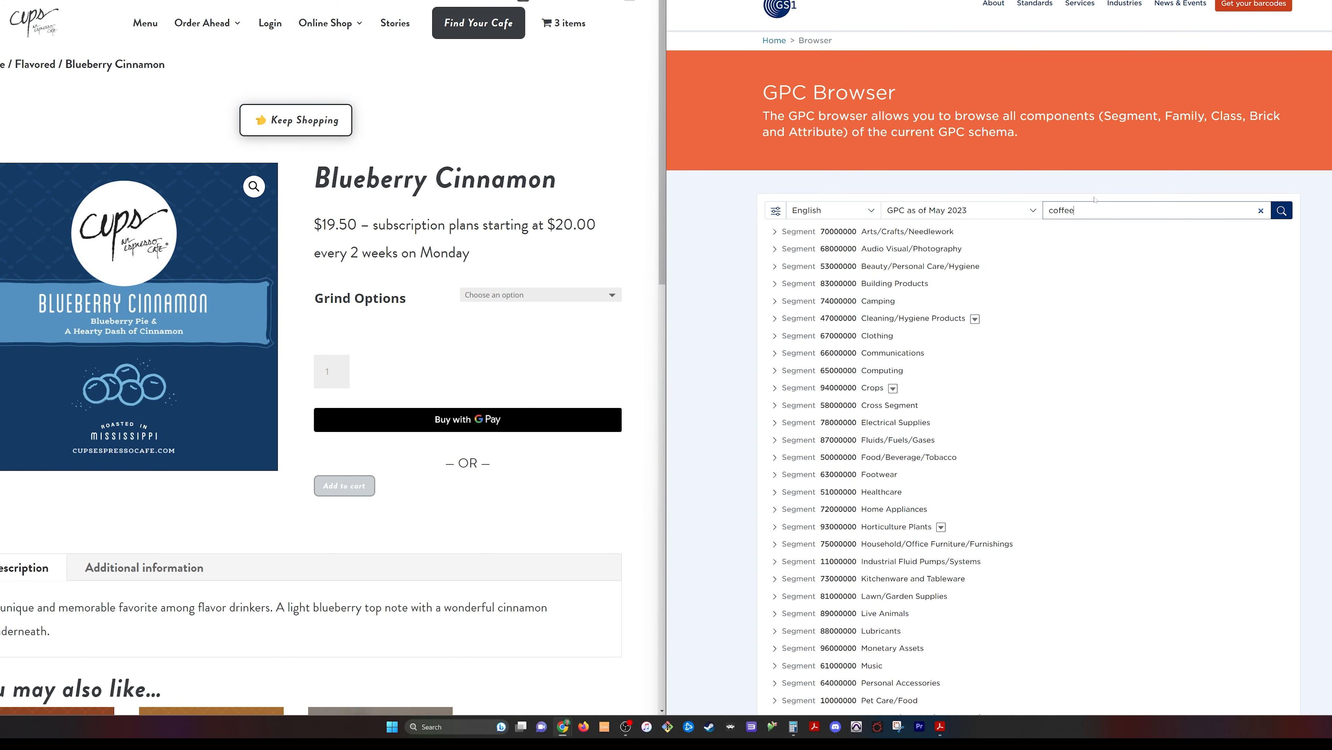
key("Return")
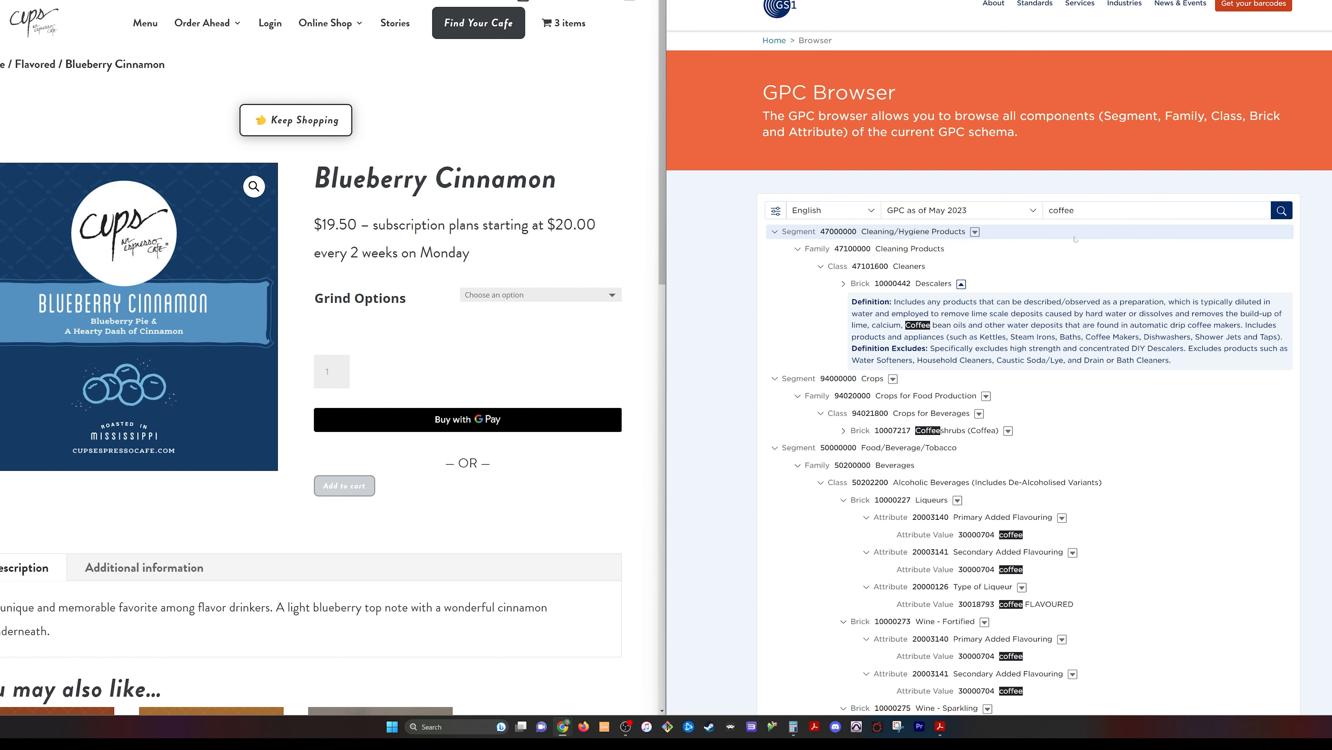
scroll(1074, 240, "down", 13)
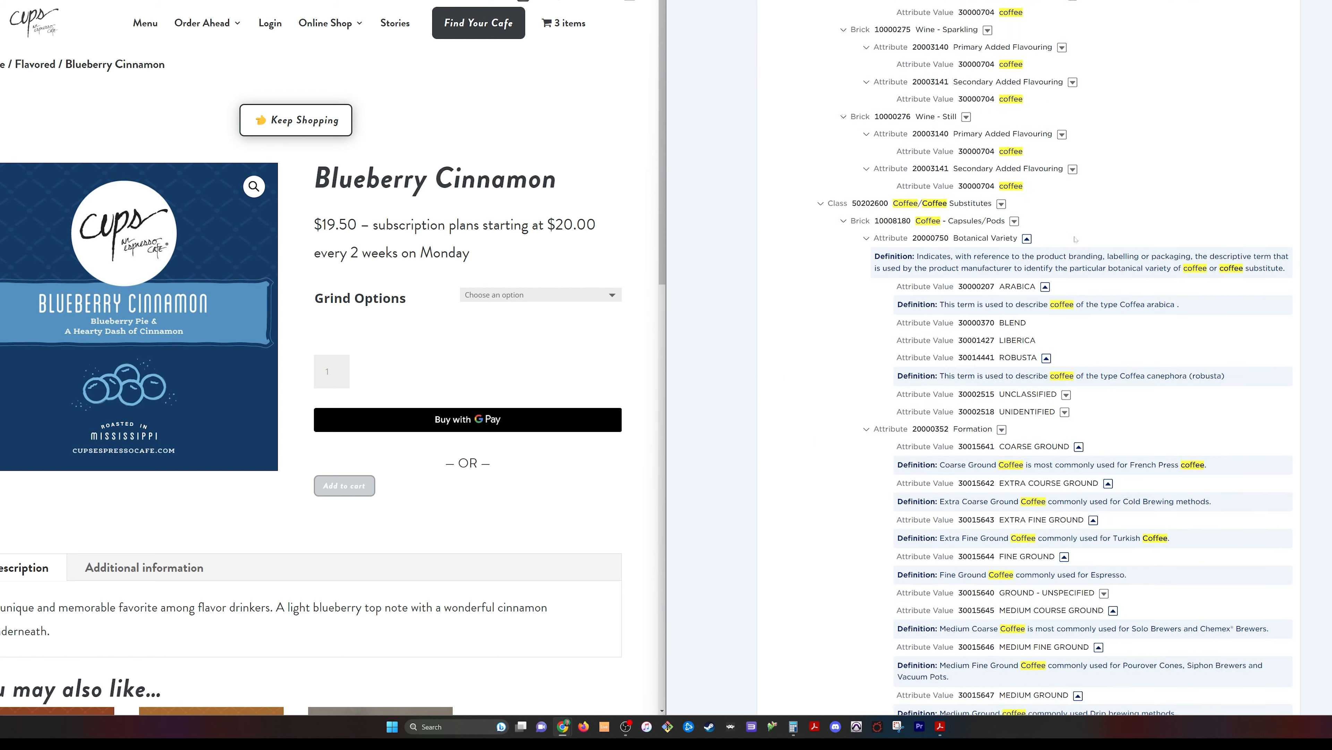
scroll(1075, 239, "down", 10)
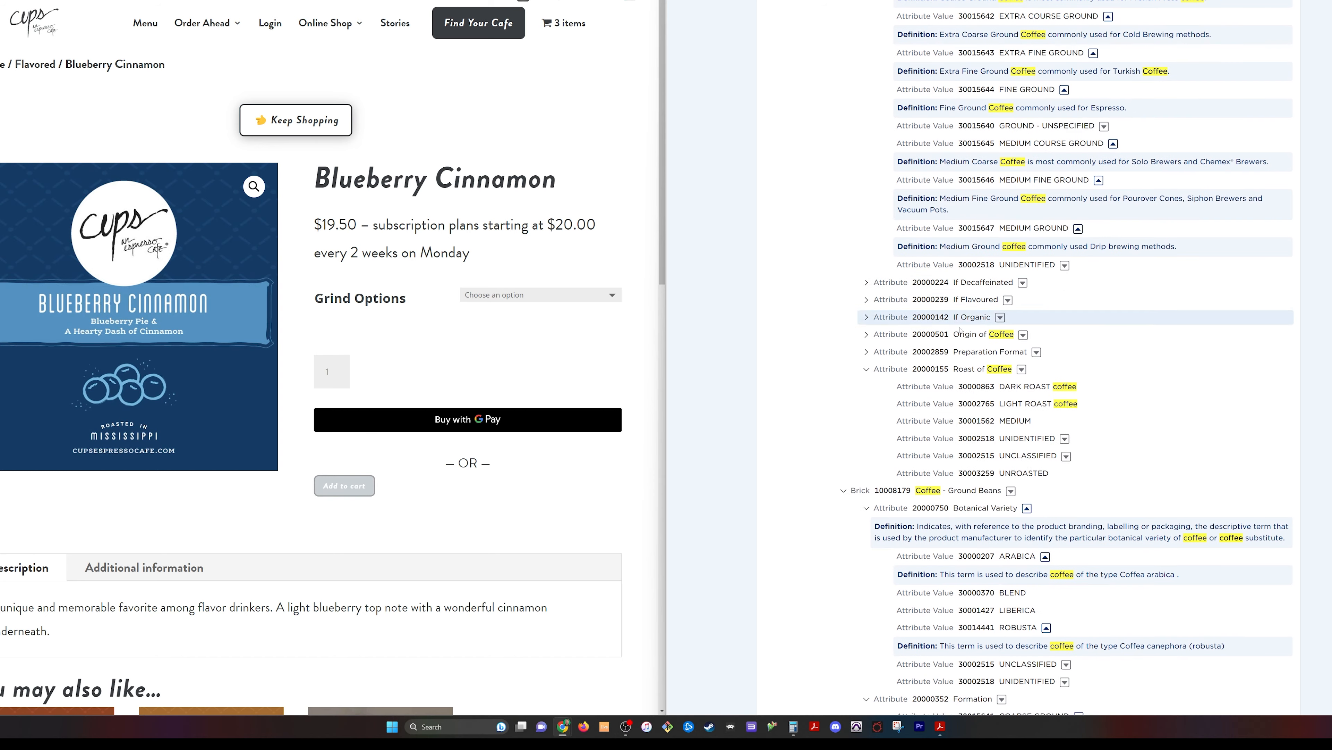
scroll(957, 493, "down", 1)
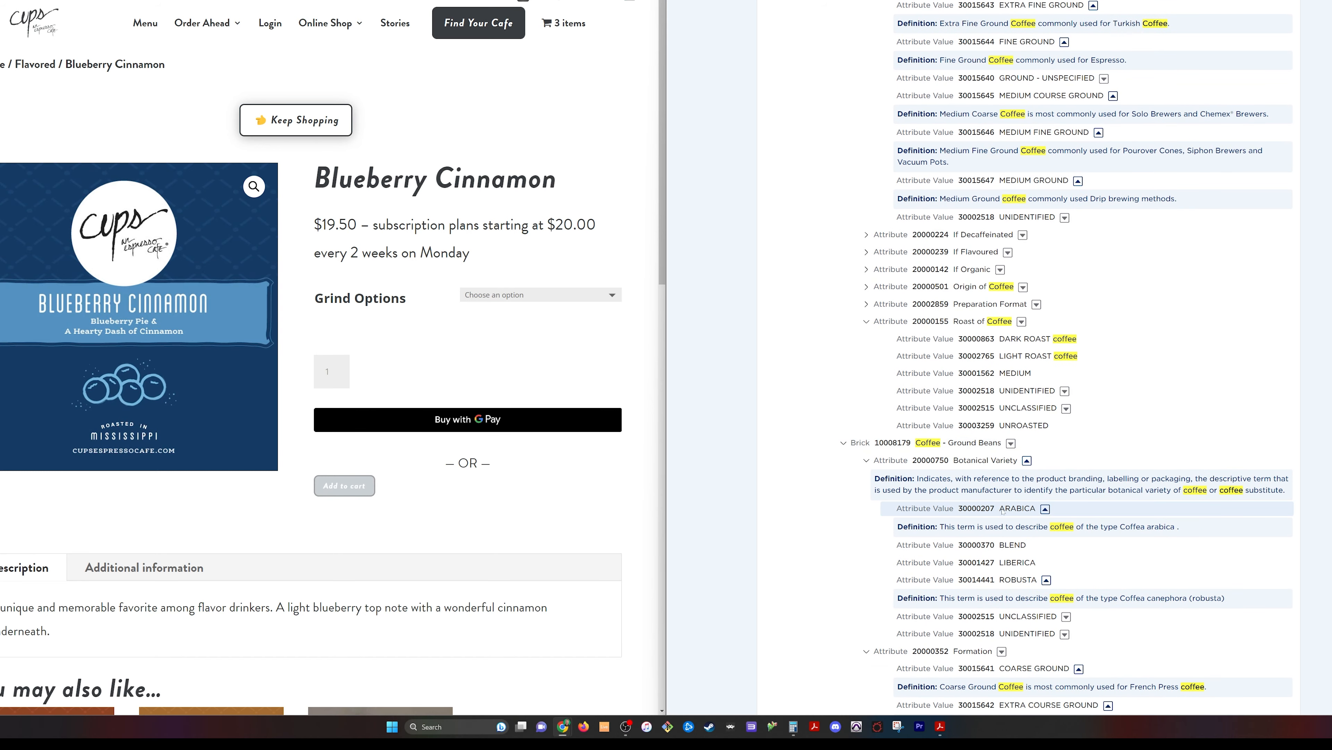
double_click(984, 509)
left_click(998, 506)
key("ctrl+Tab")
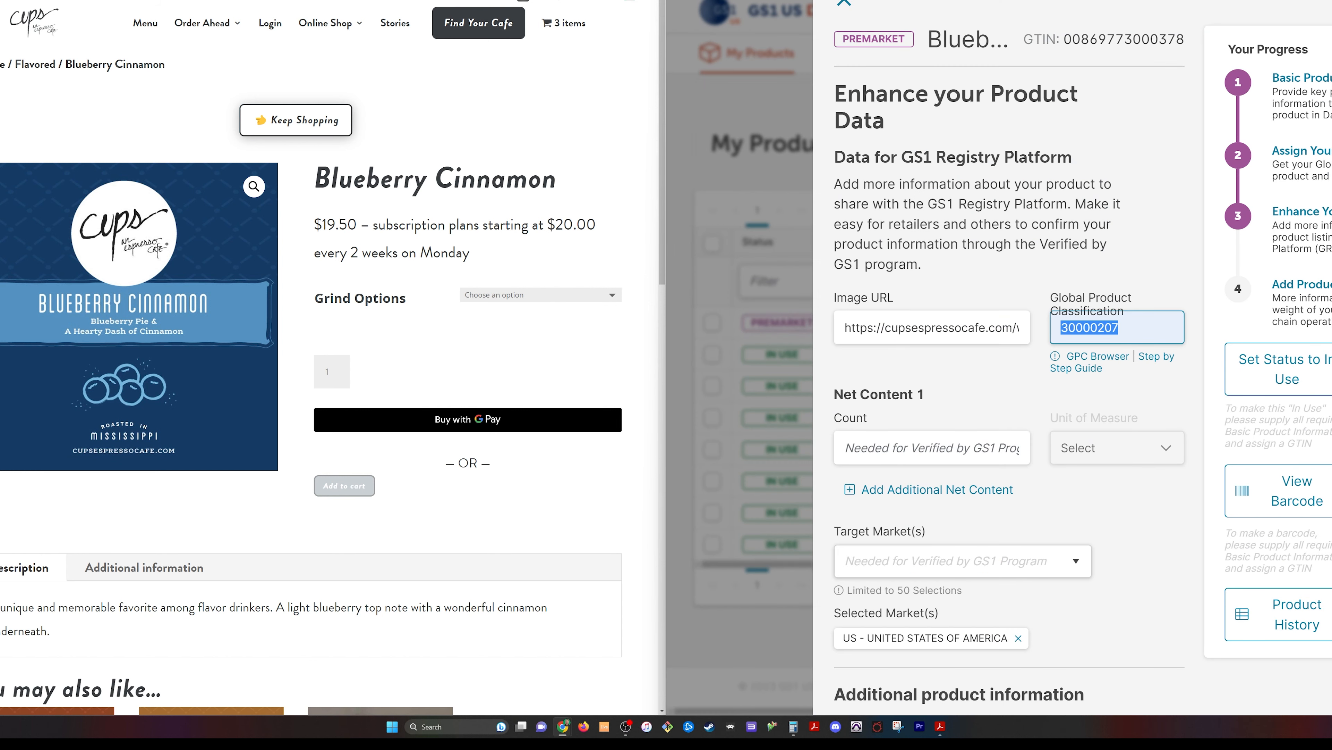
- Set Net Content 1 to a count of 16 with Ounce - ONZ as the unit of measure
left_click(890, 449)
left_click(890, 478)
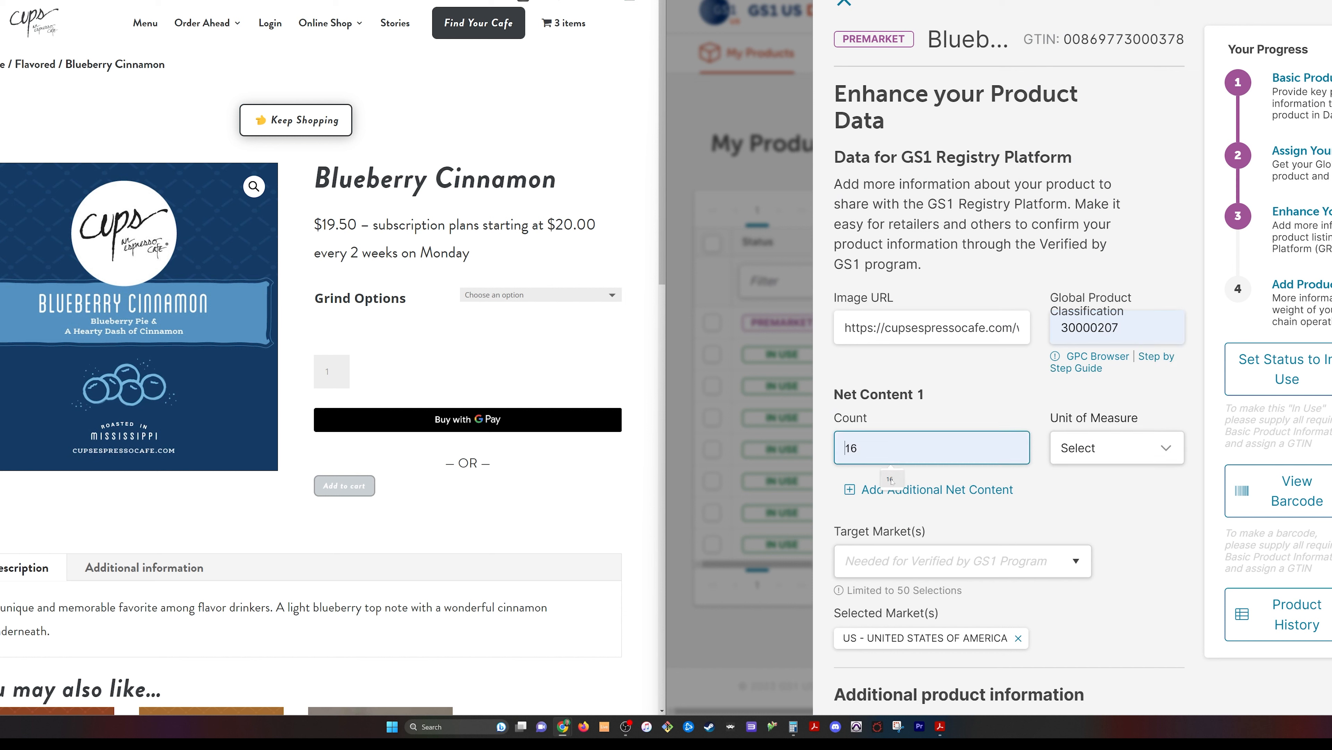
left_click(1112, 448)
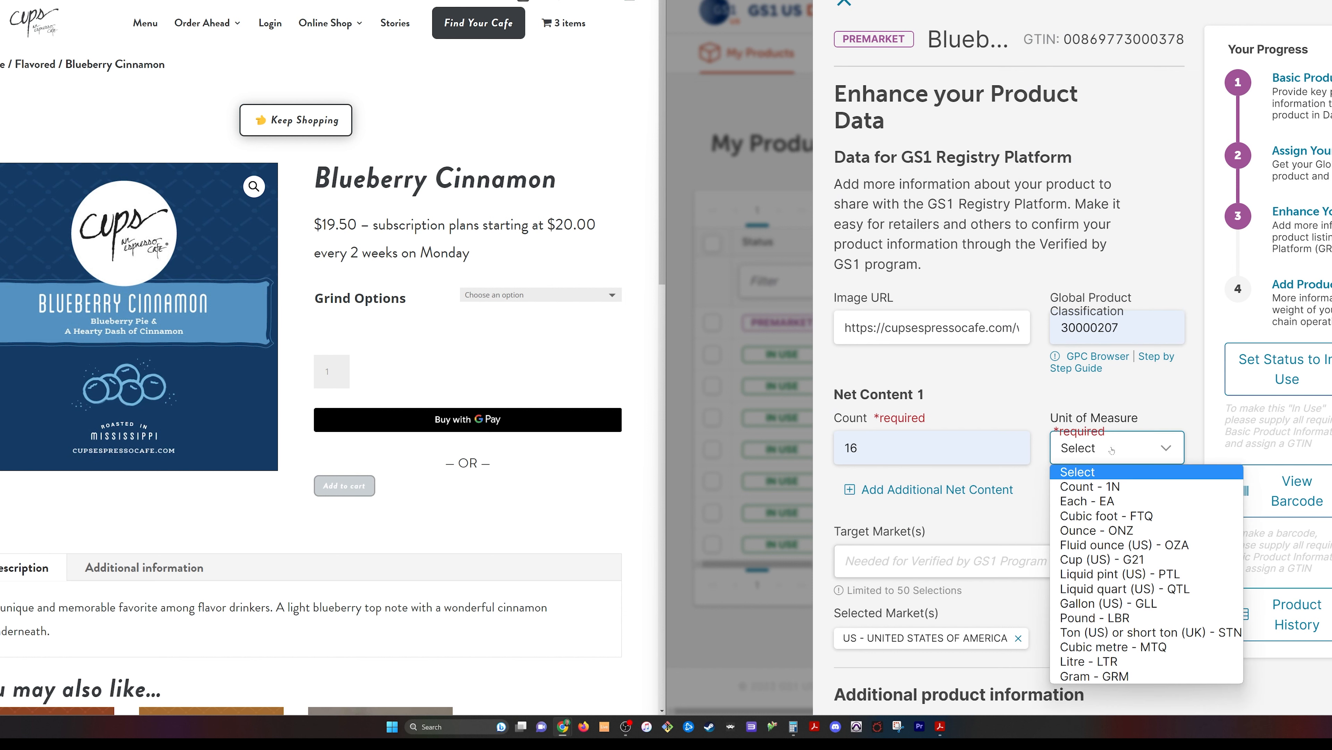
left_click(1111, 531)
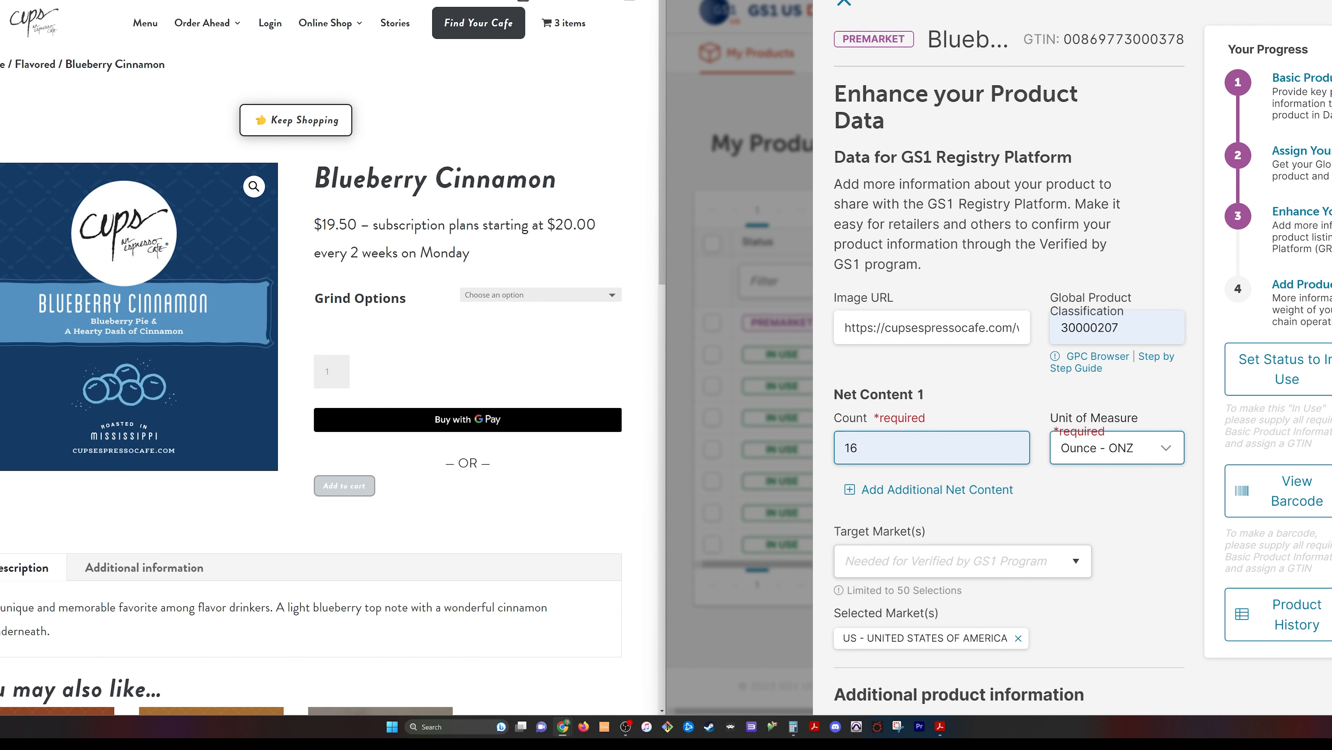
- Copy the store page's full Blueberry Cinnamon product description into the Label Description
scroll(1007, 367, "down", 5)
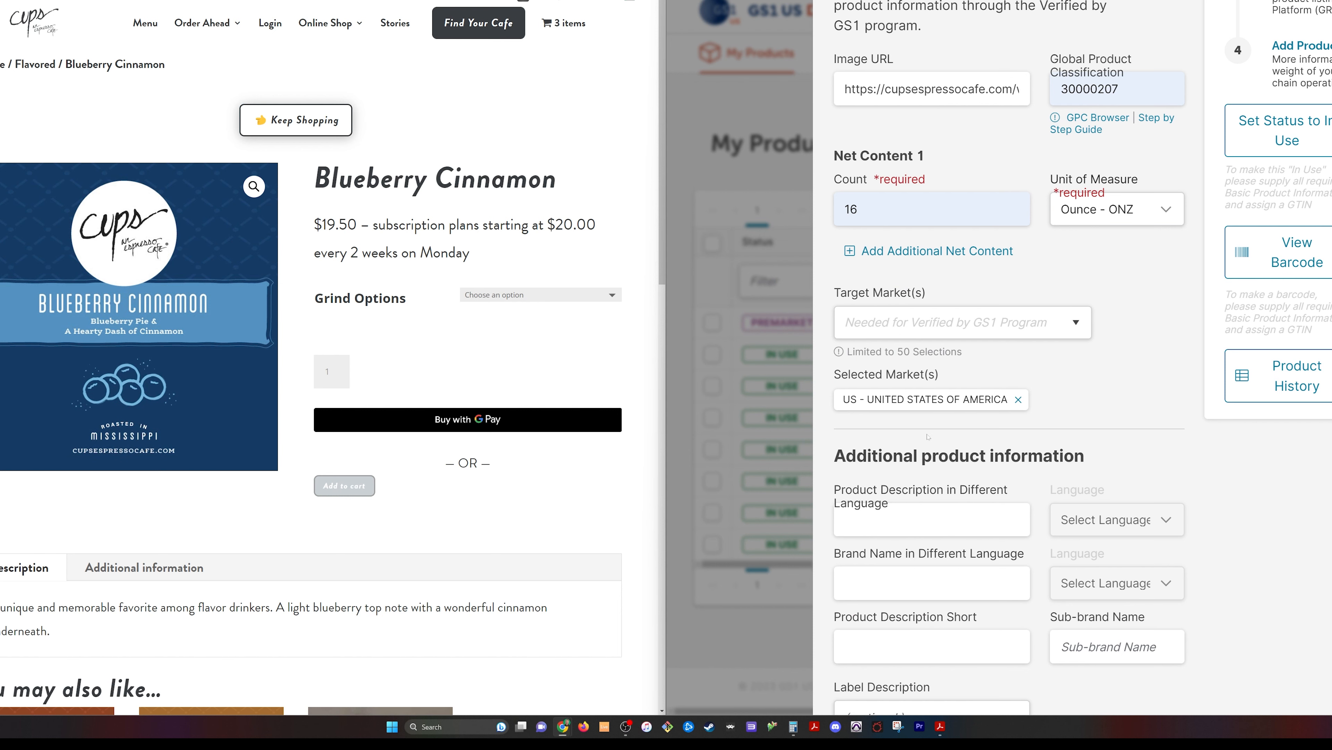
scroll(928, 437, "down", 3)
scroll(57, 573, "down", 1)
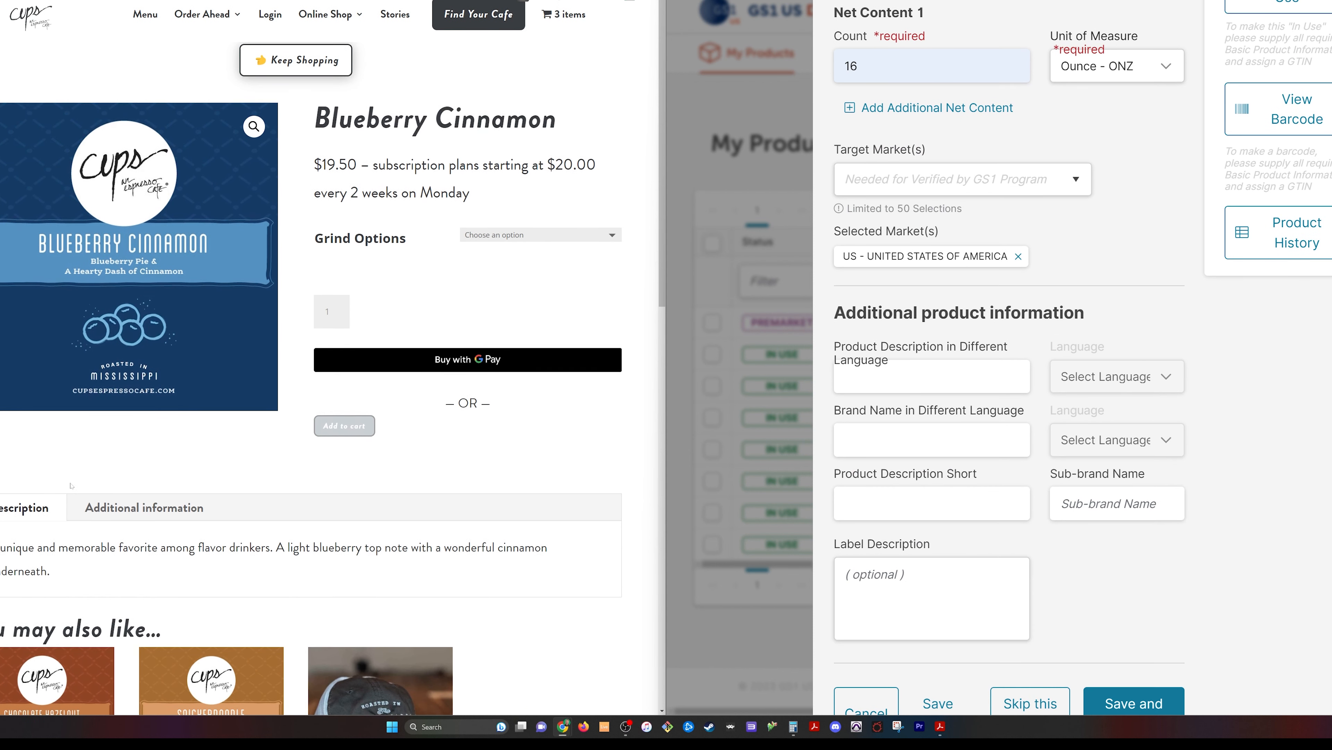
triple_click(58, 573)
left_click(892, 582)
type("A unique and memorable favorite among flavor drinkers. A light blueberry top note with a wonderful cinnamon underneath.")
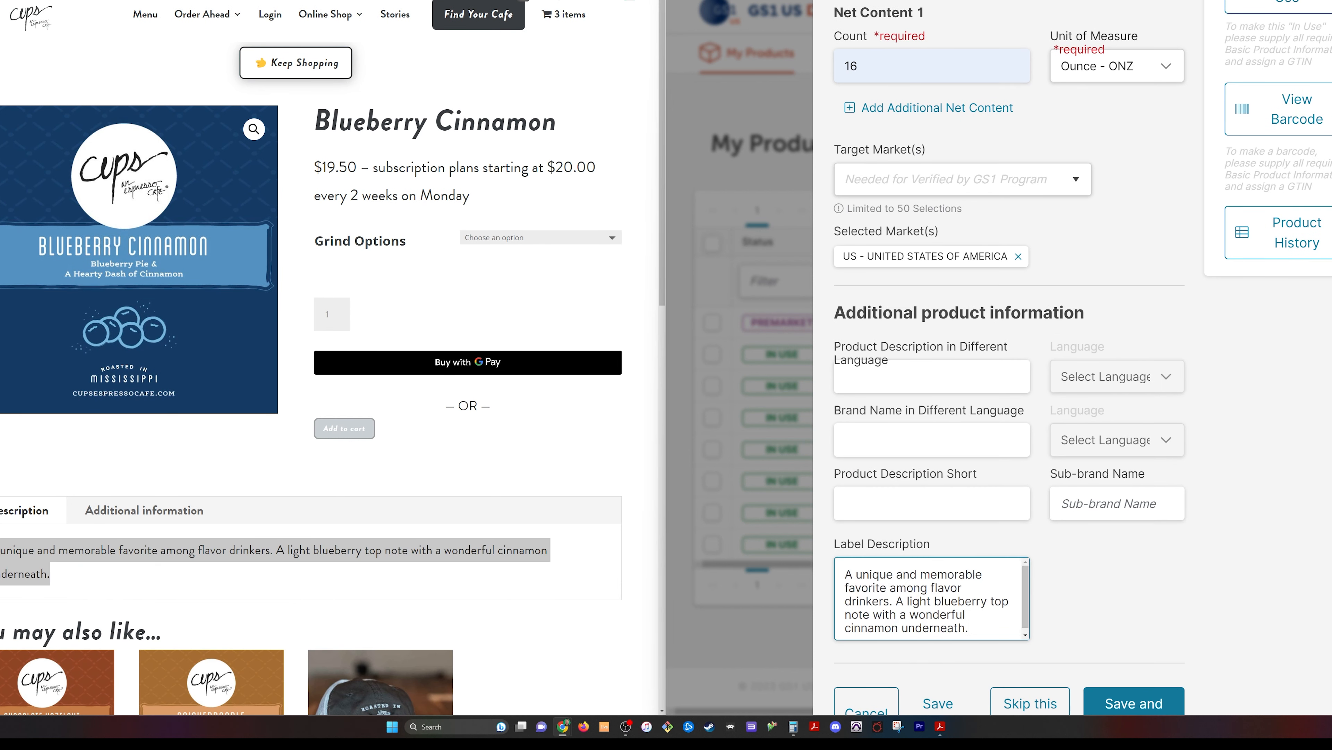
- Try reusing the label description text as the short product description, and clear that field again
left_click_drag(845, 575, 986, 641)
left_click(932, 504)
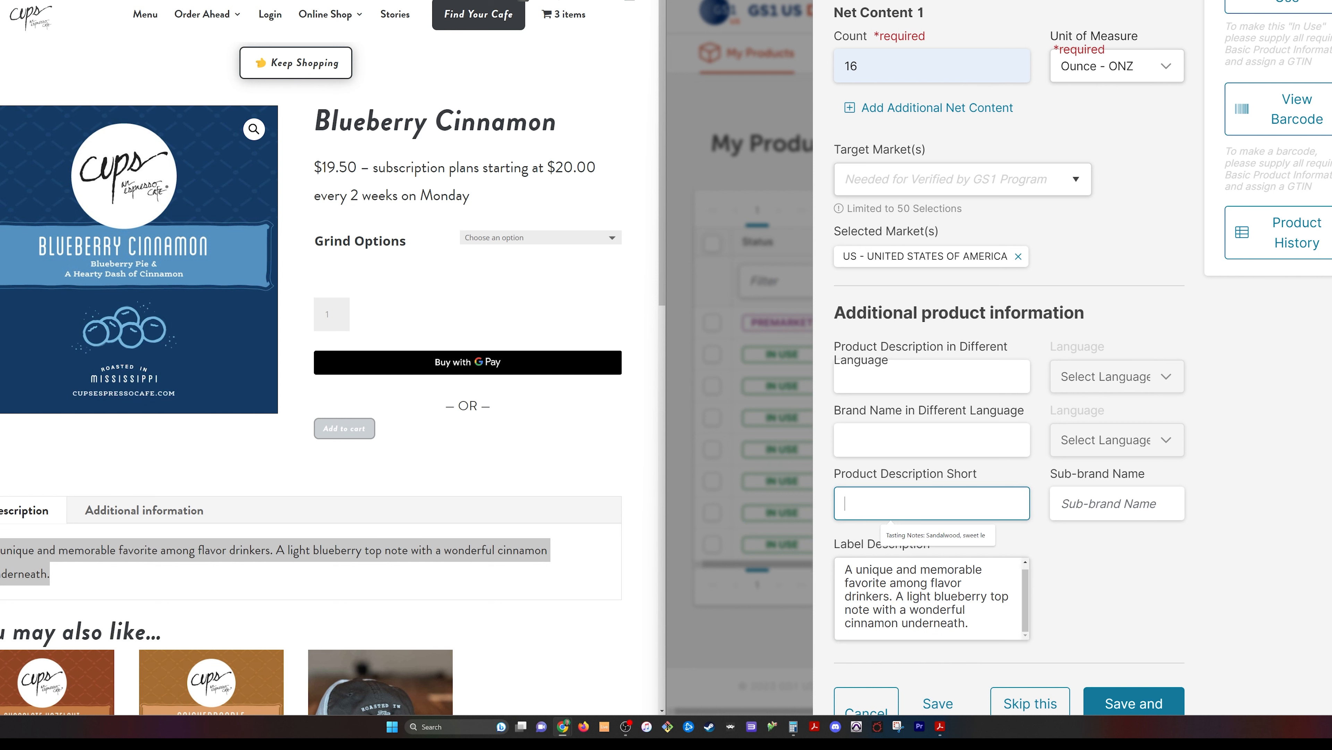
type("A unique and memorable favorite amo")
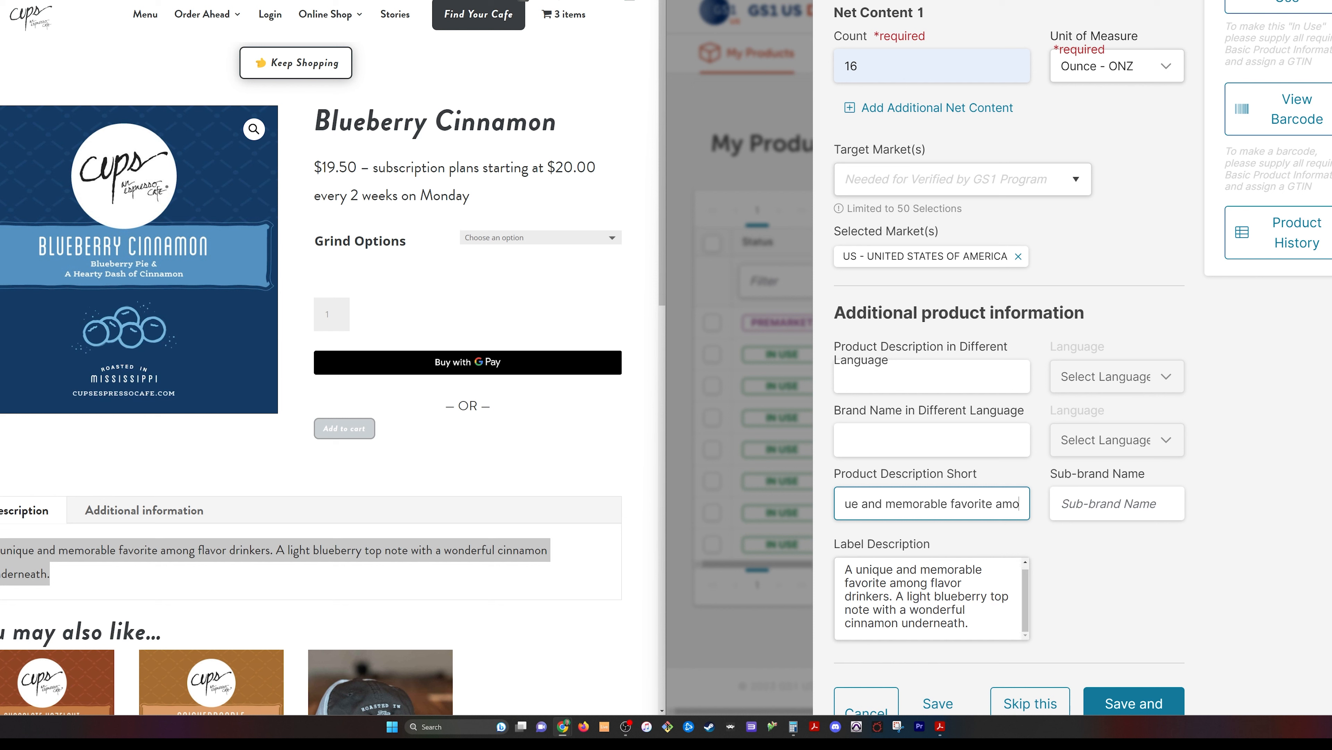
key("Home")
key("End")
key("ctrl+a")
key("BackSpace")
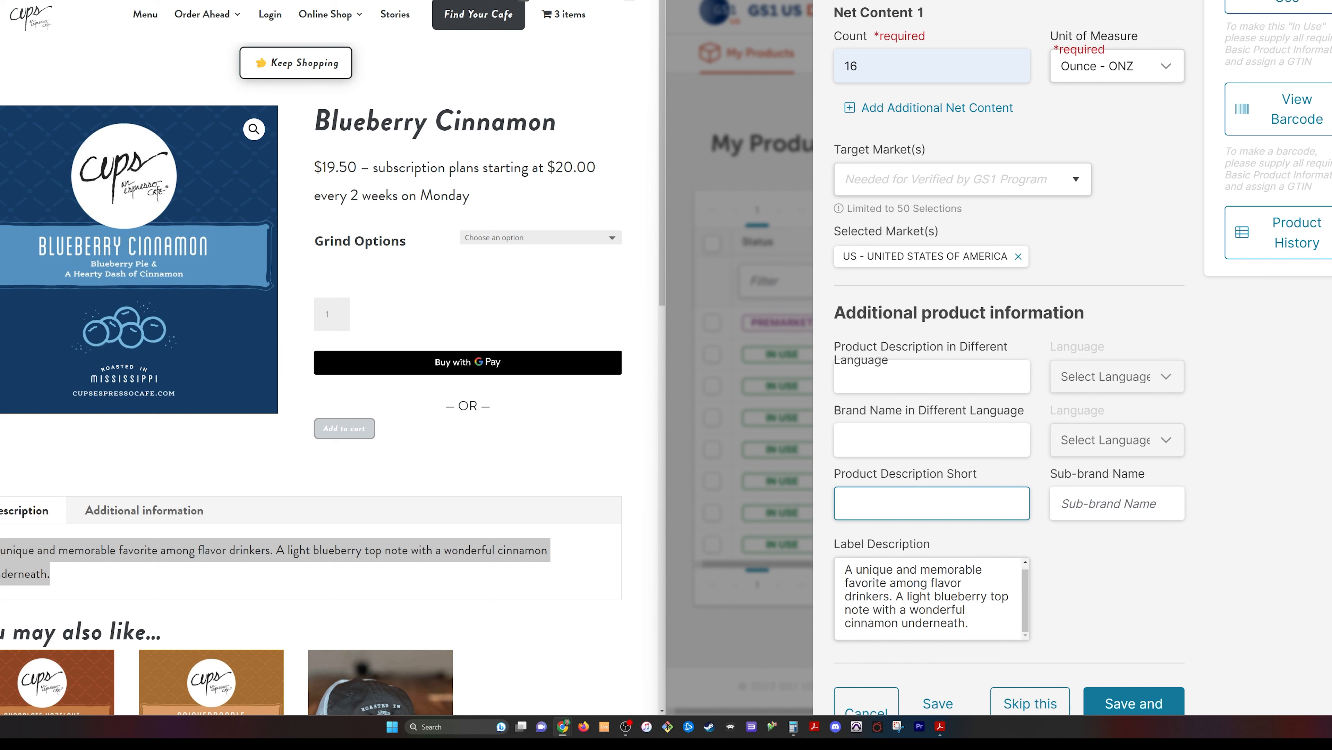
- Save the enhanced product data and continue to Package Measurement
scroll(1148, 677, "down", 1)
scroll(1147, 677, "up", 1)
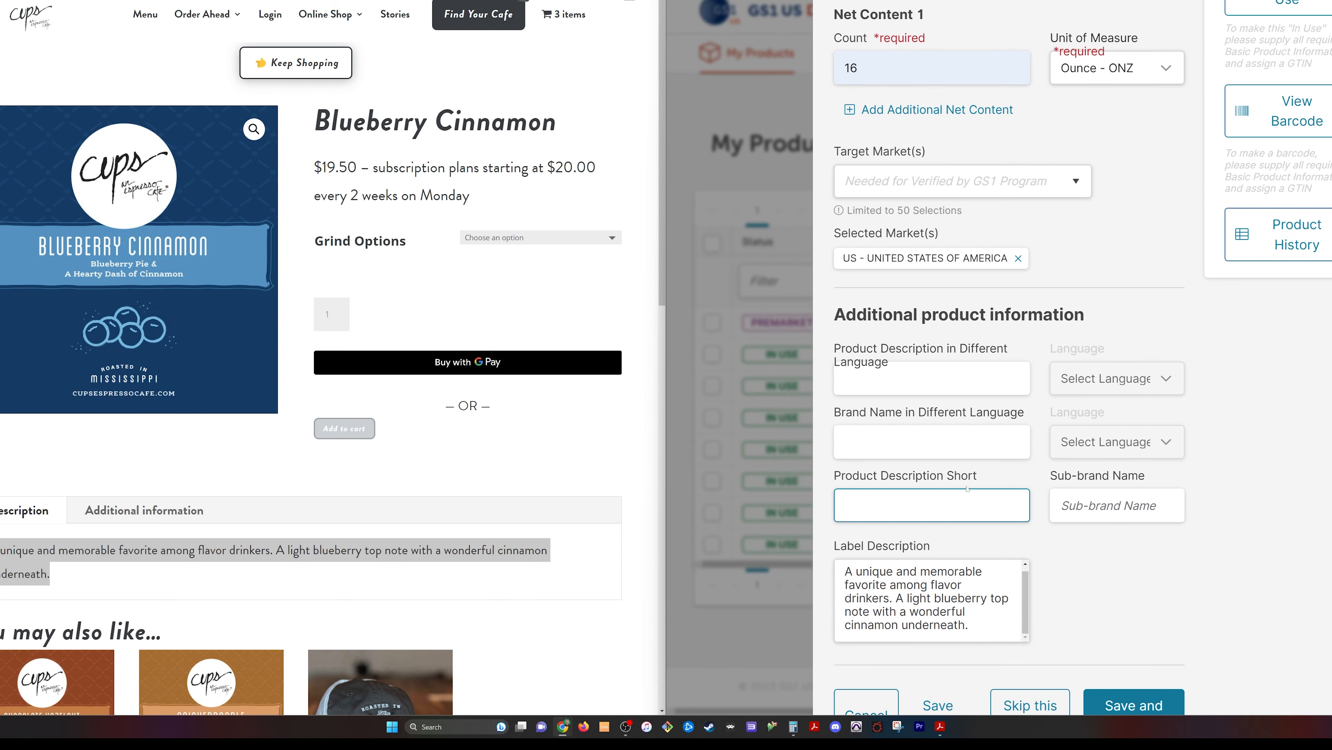
scroll(1147, 677, "down", 1)
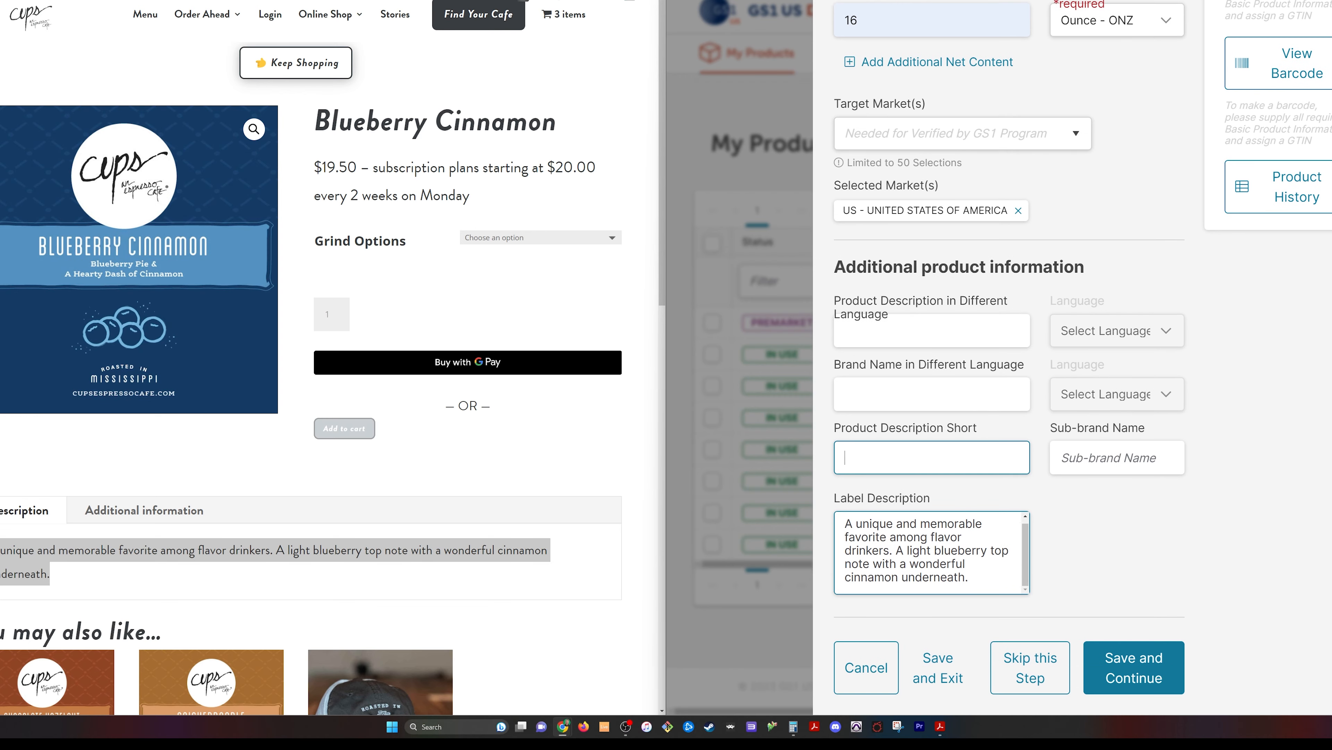
left_click(1147, 677)
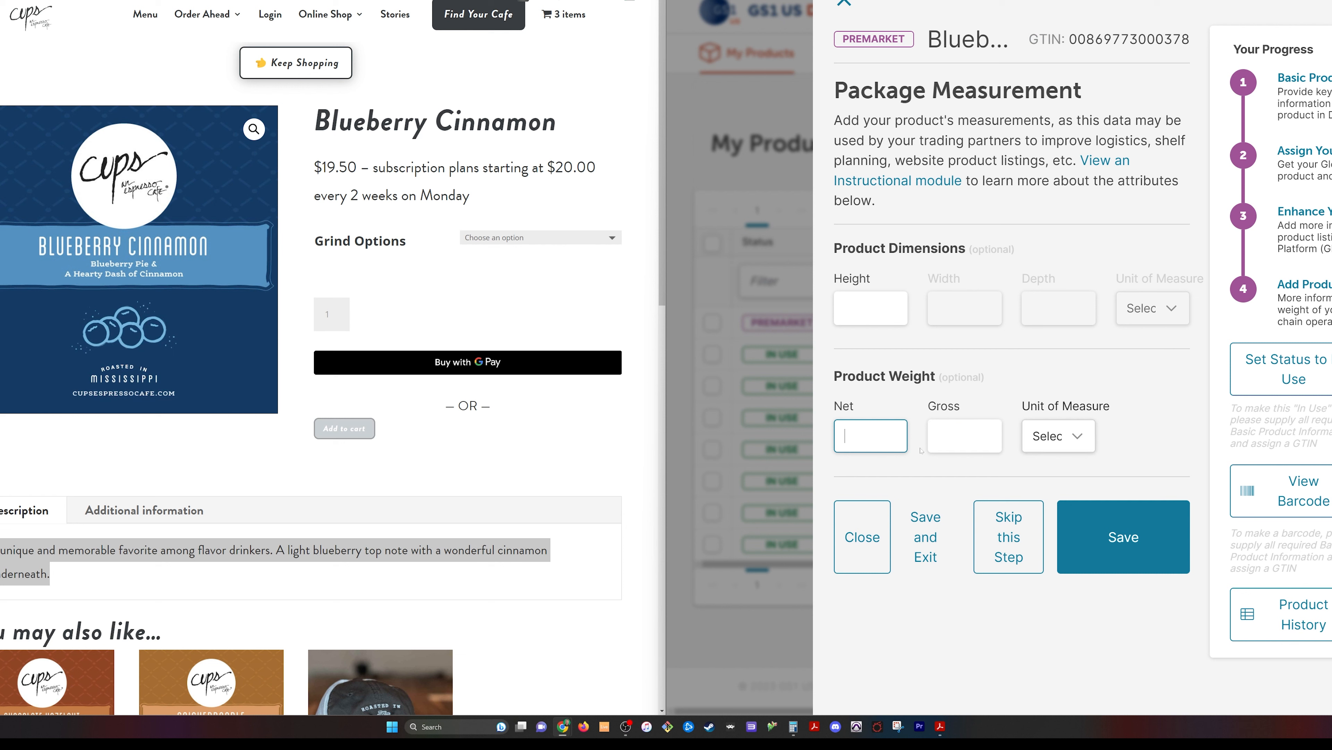
- Set the net product weight to 16 with ounces as the unit of measure and try to save the measurements
type("16")
left_click(1059, 435)
left_click(1054, 474)
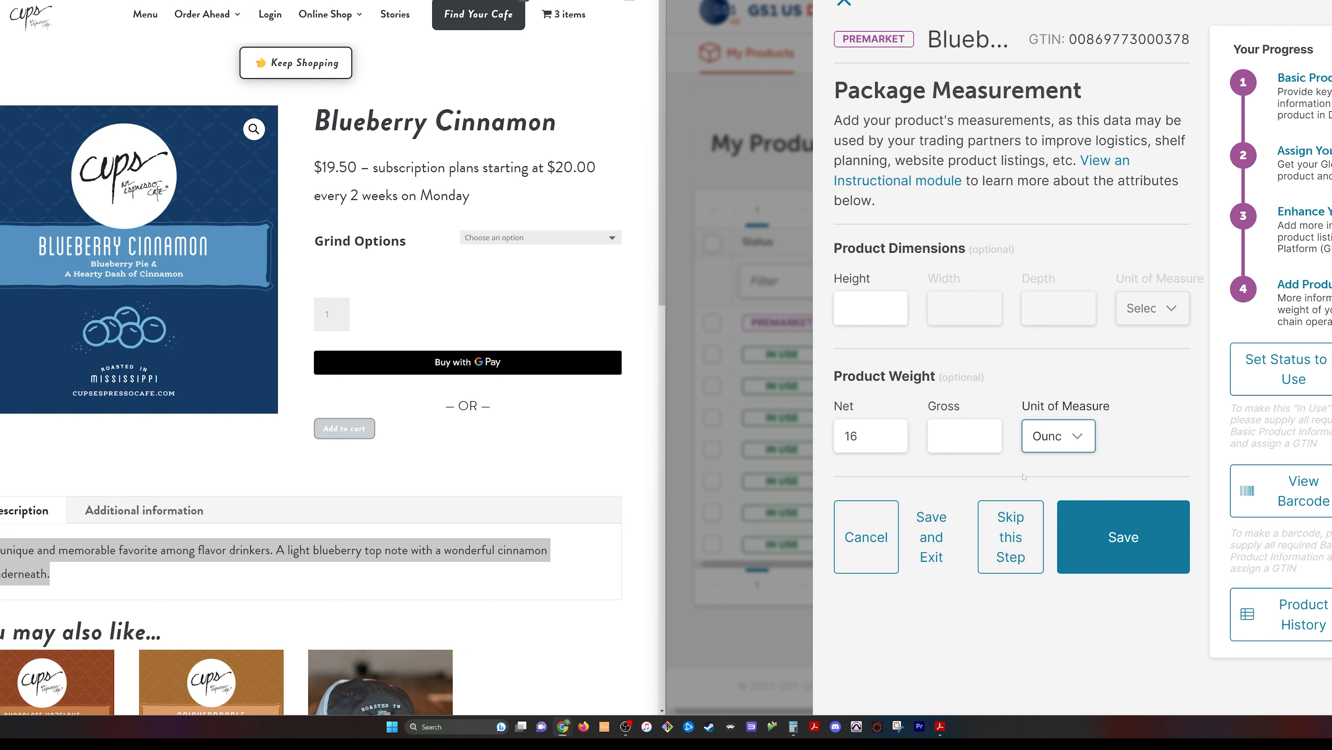
left_click(1121, 541)
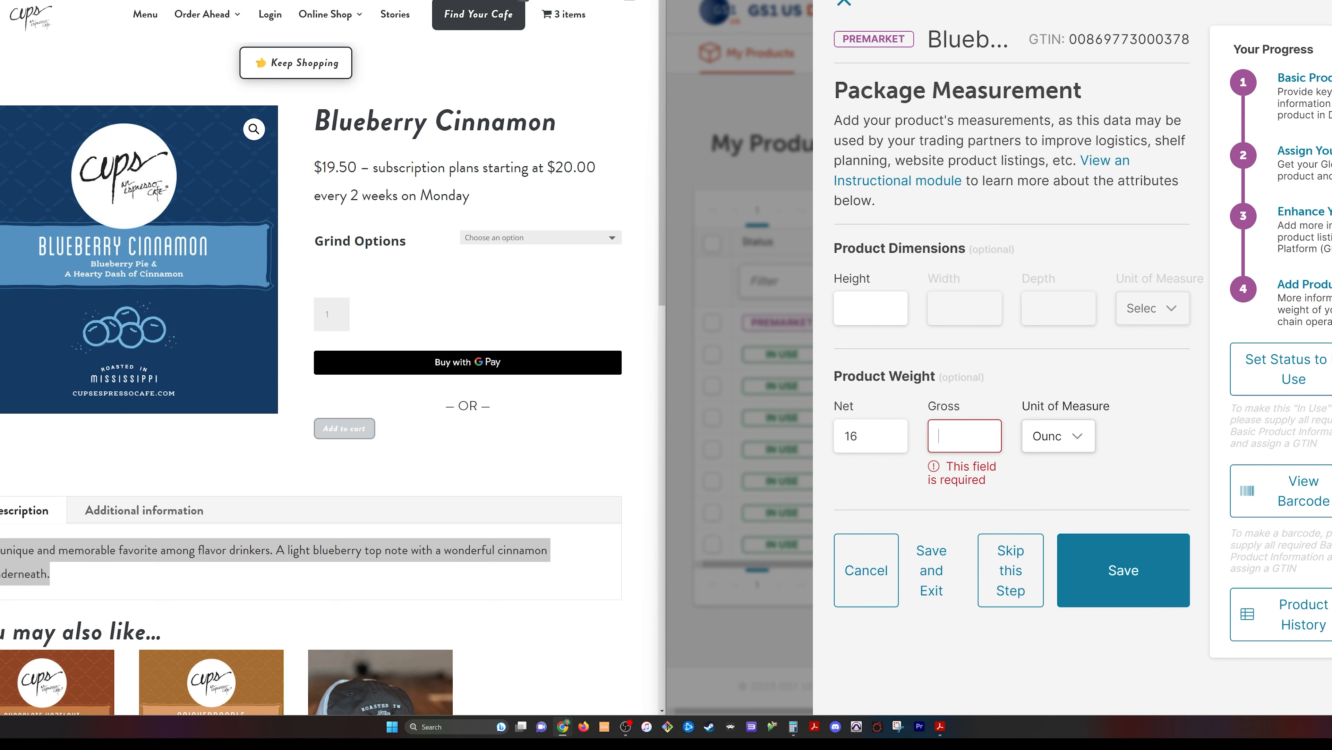
- Set the gross product weight to 17 ounces, then save the package measurements and exit the product record
type("17")
left_click(931, 537)
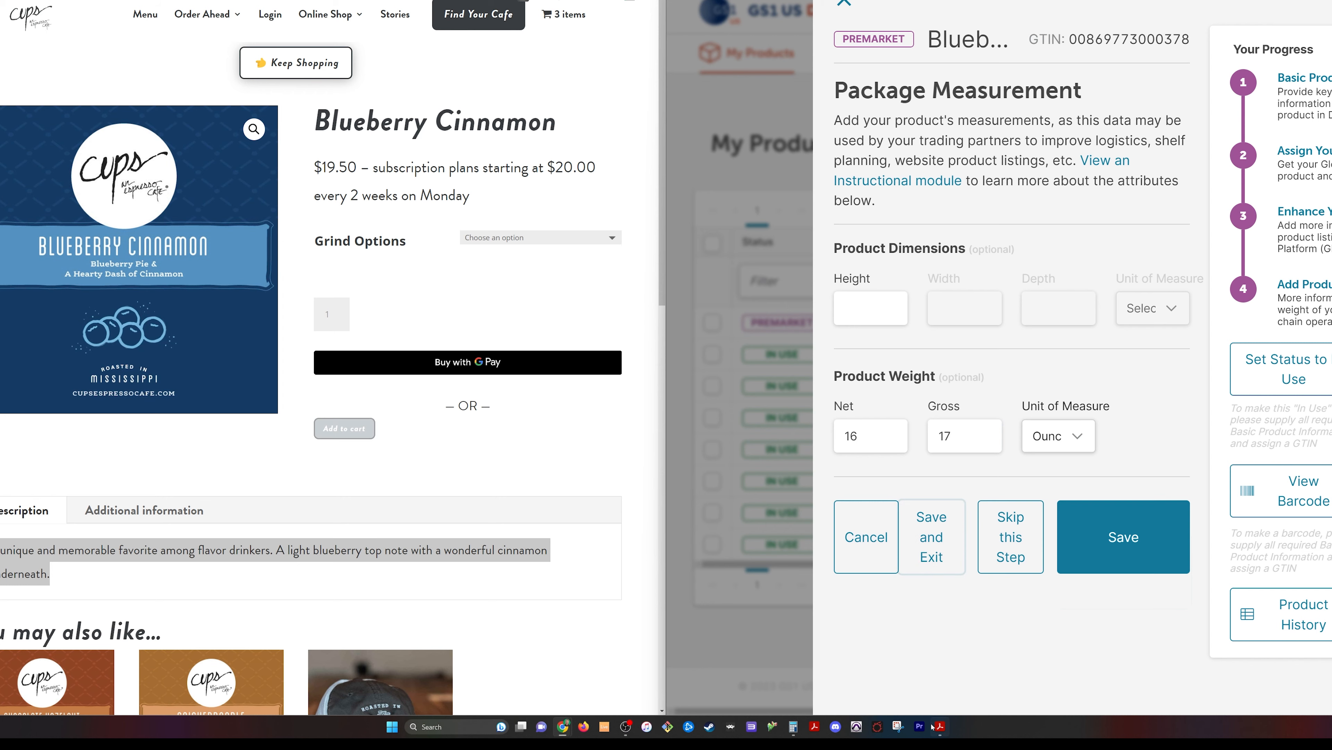
mouse_move(932, 729)
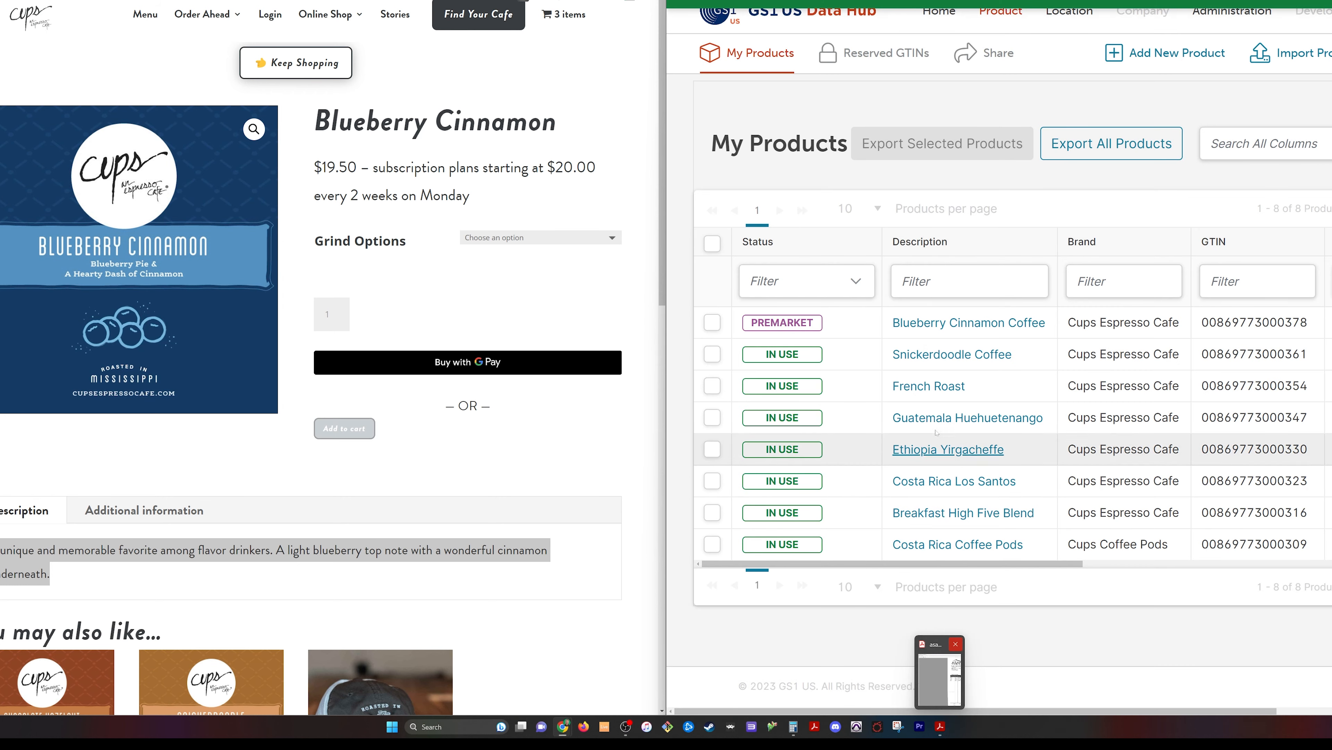
- Change the status of Blueberry Cinnamon Coffee from Premarket to In Use in the product list
left_click_drag(750, 323, 820, 322)
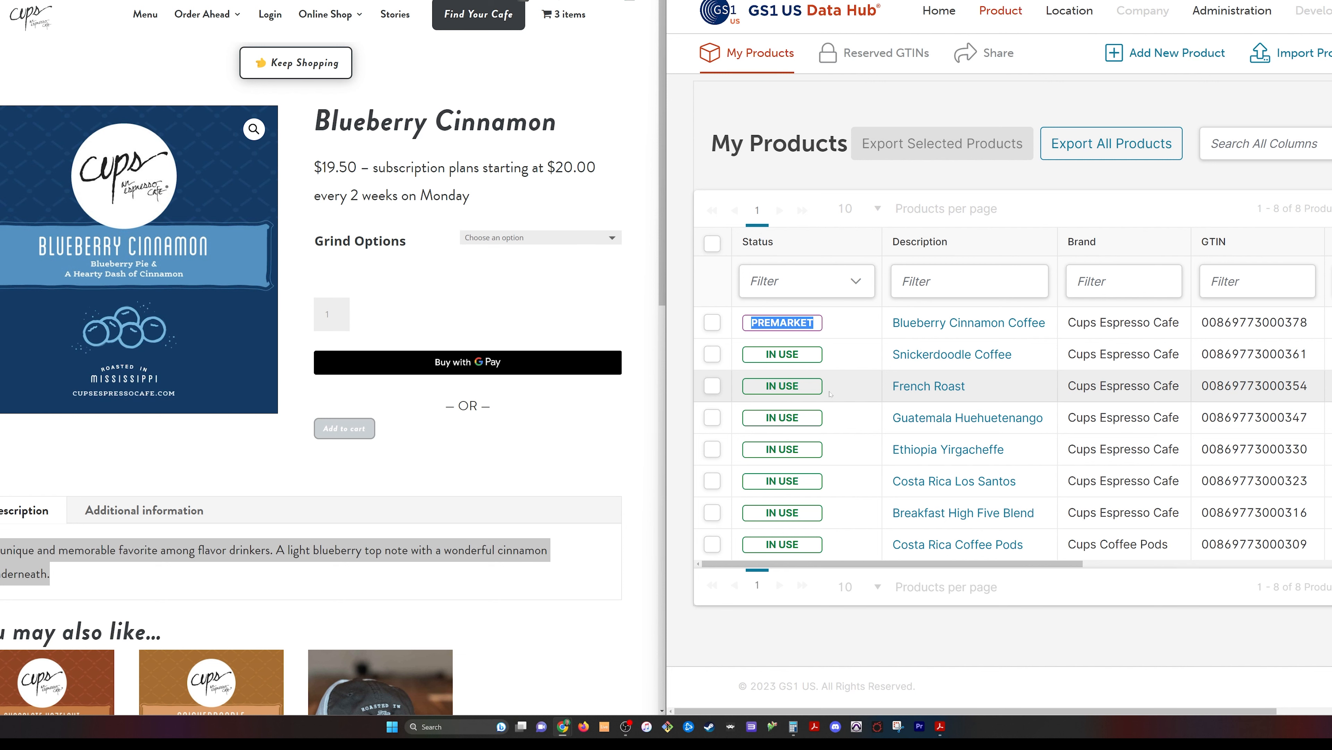
left_click(831, 325)
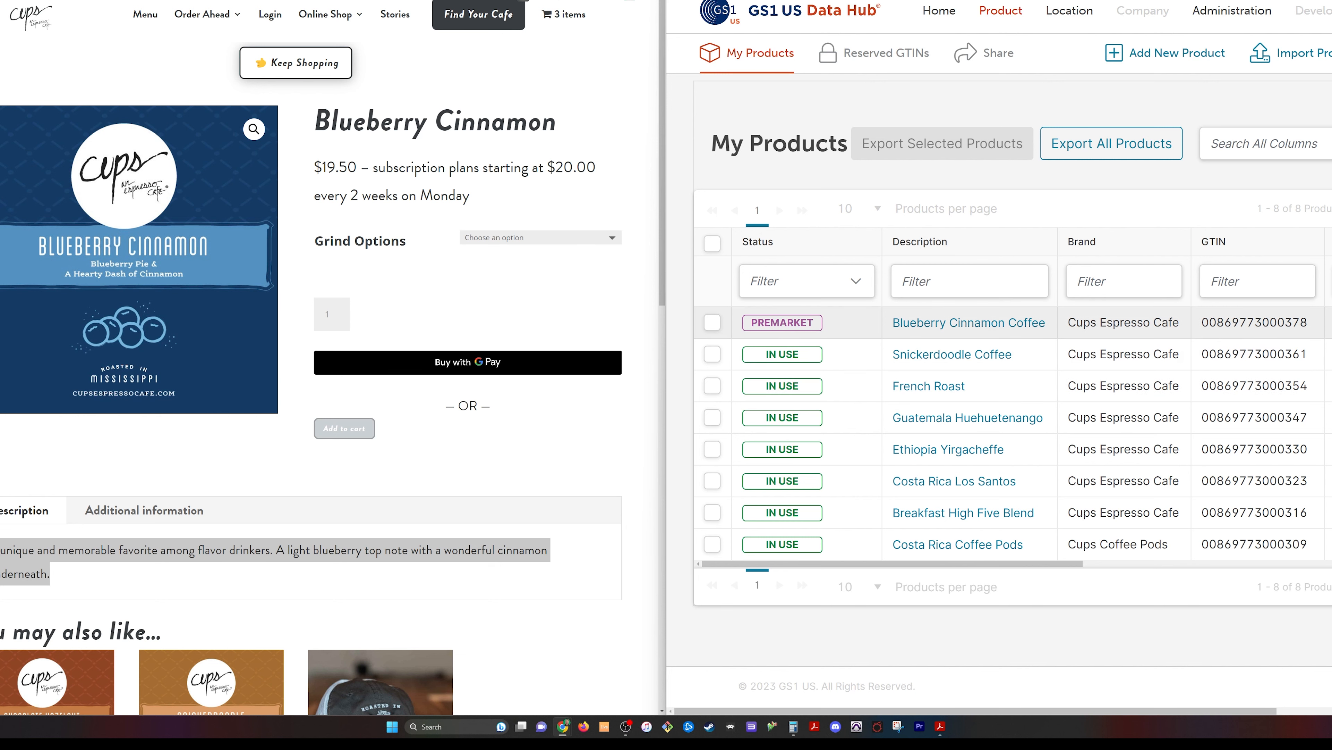
left_click(712, 322)
left_click(1033, 144)
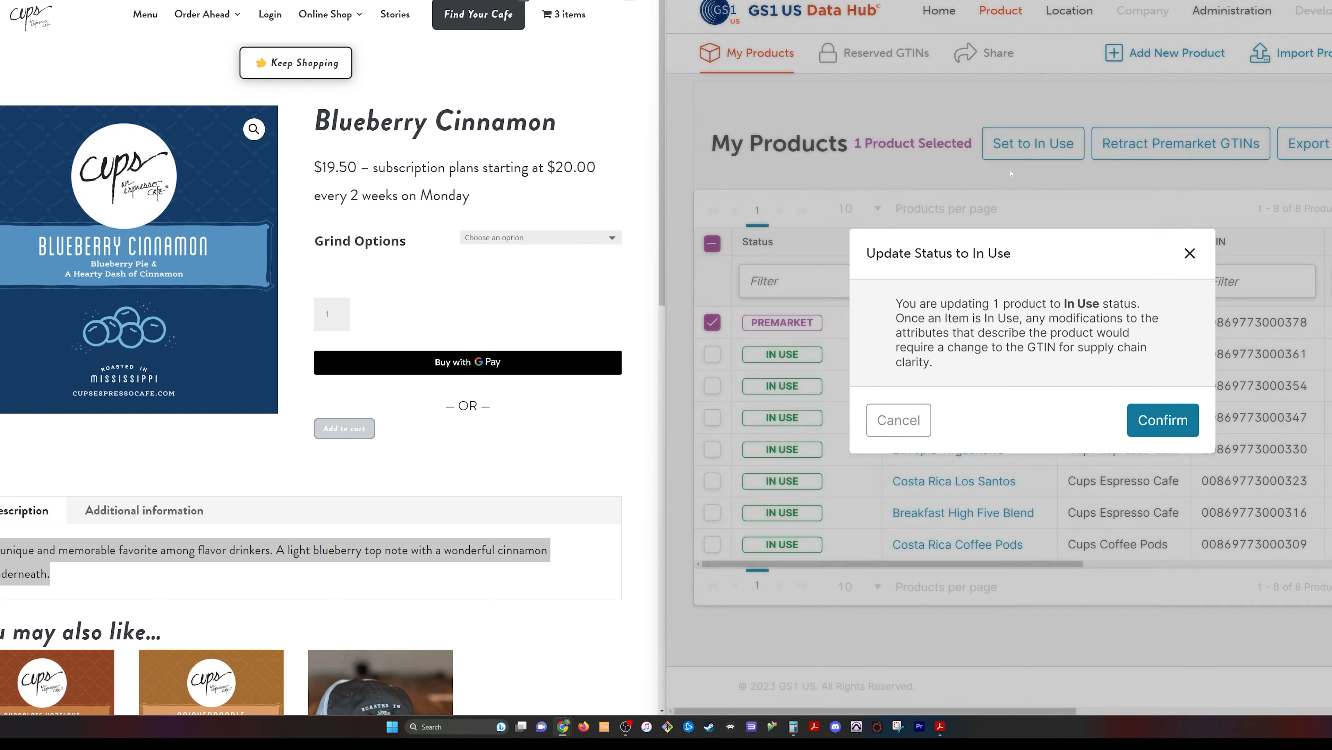
left_click(1157, 429)
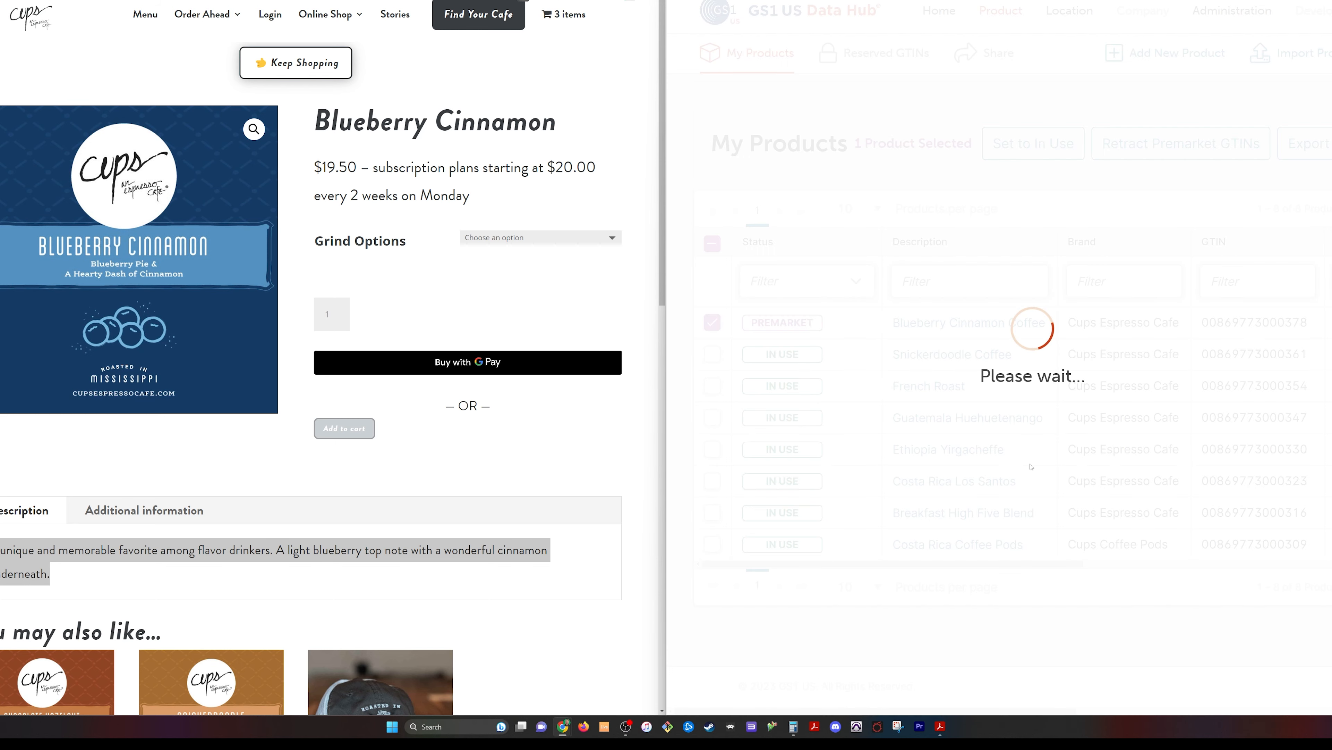
key("Escape")
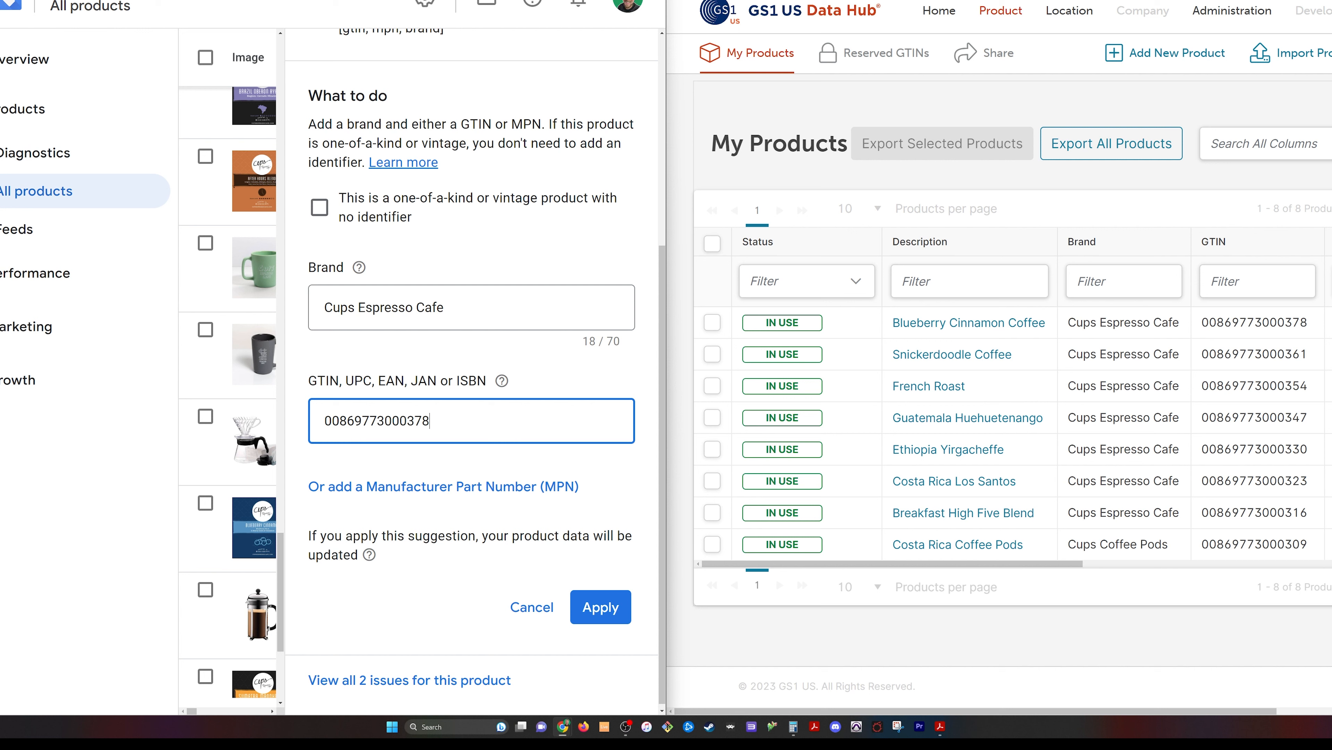
key("ctrl+a")
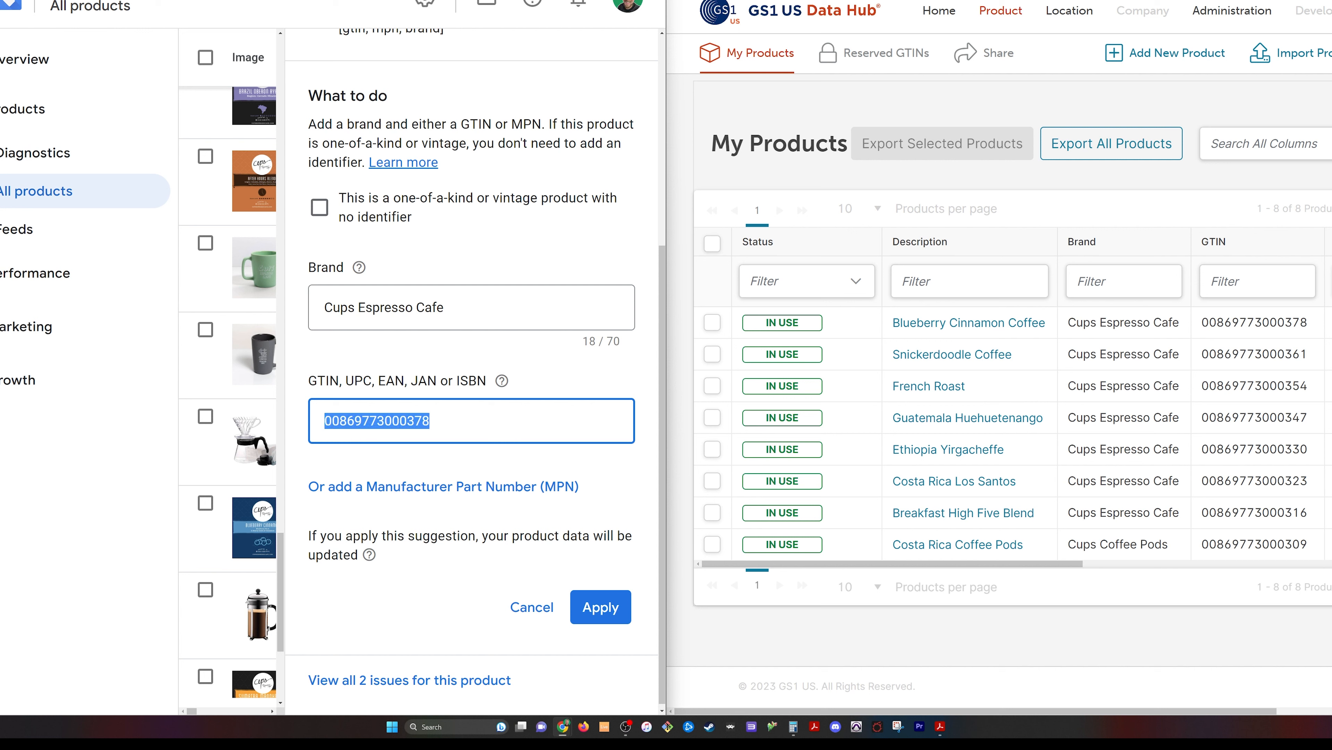
left_click(609, 611)
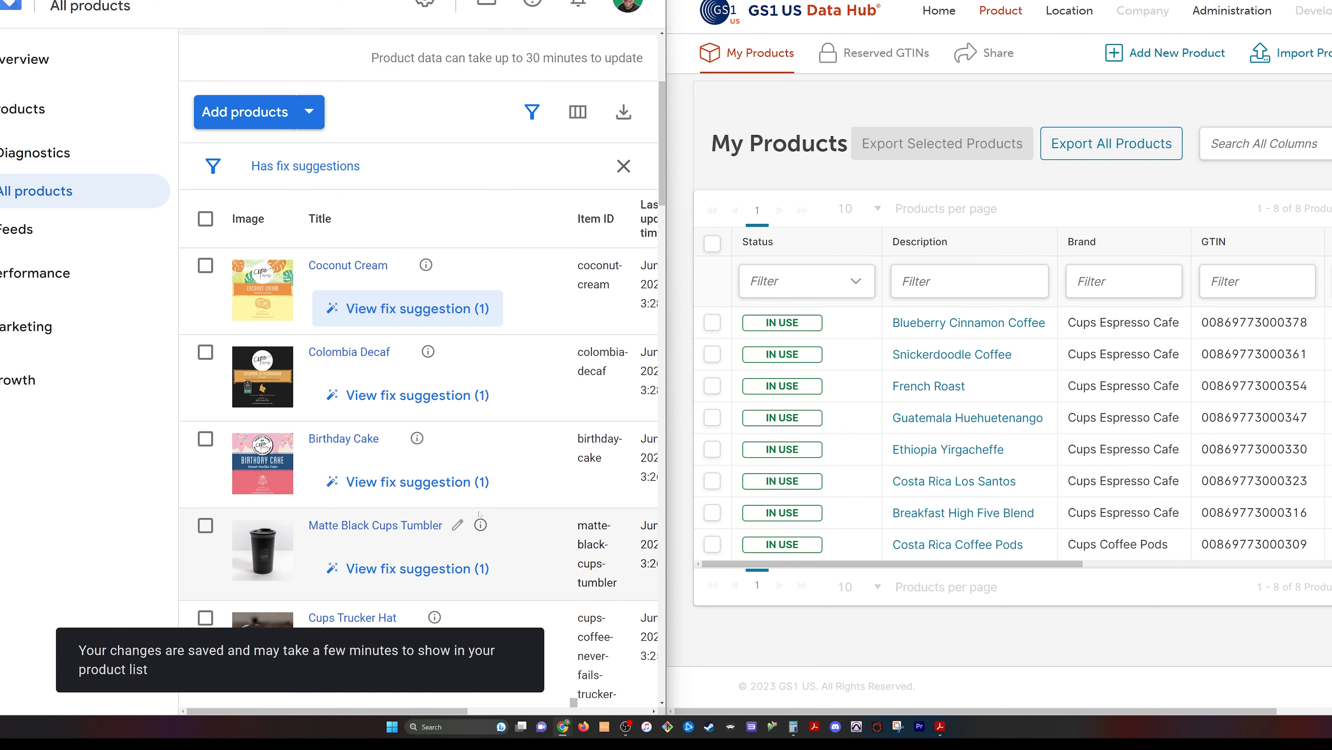